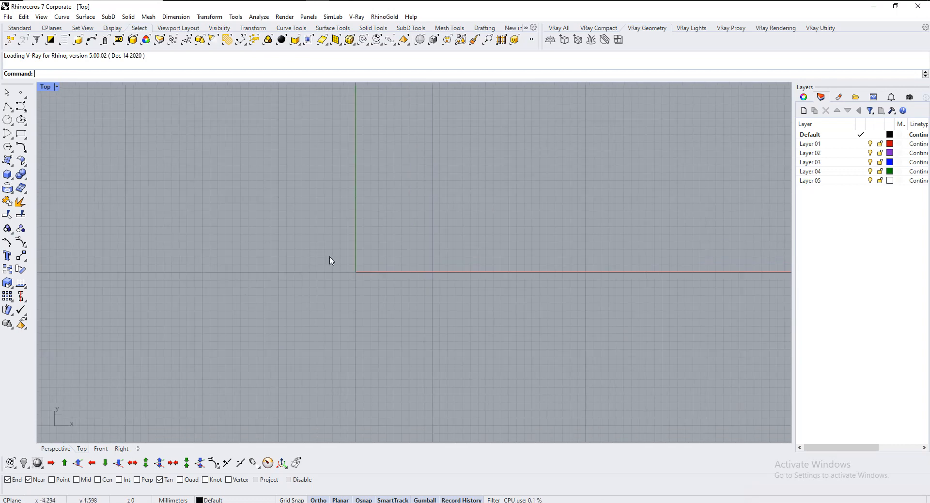
Draw a horizontal line 10 mm long below the X axis, on the negative X side of the origin
click(10, 110)
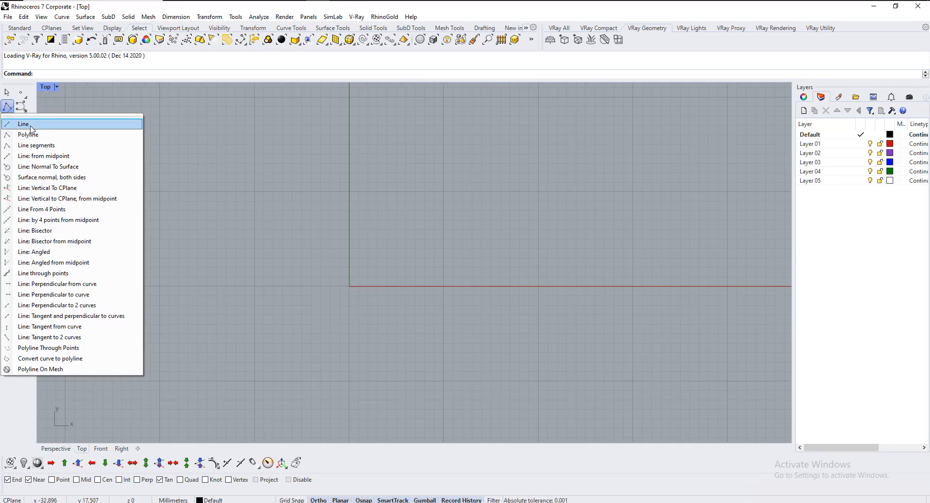
click(23, 124)
click(146, 339)
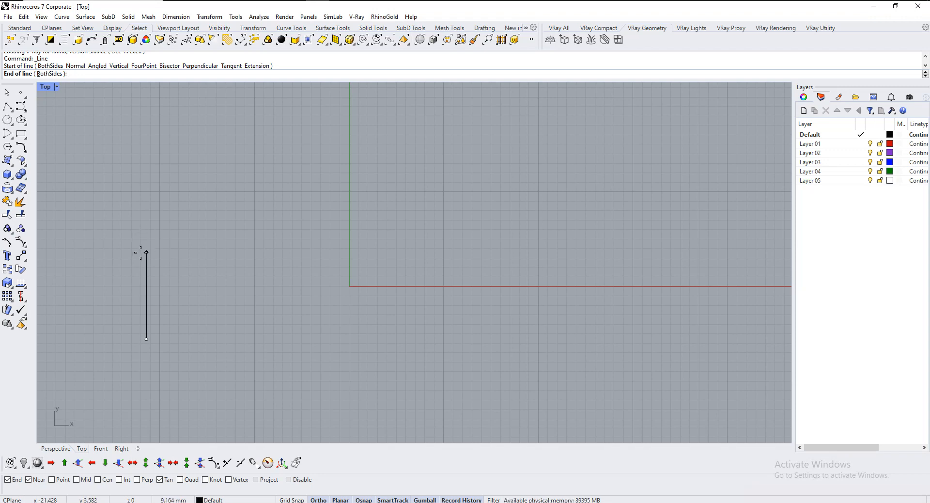
text(10)
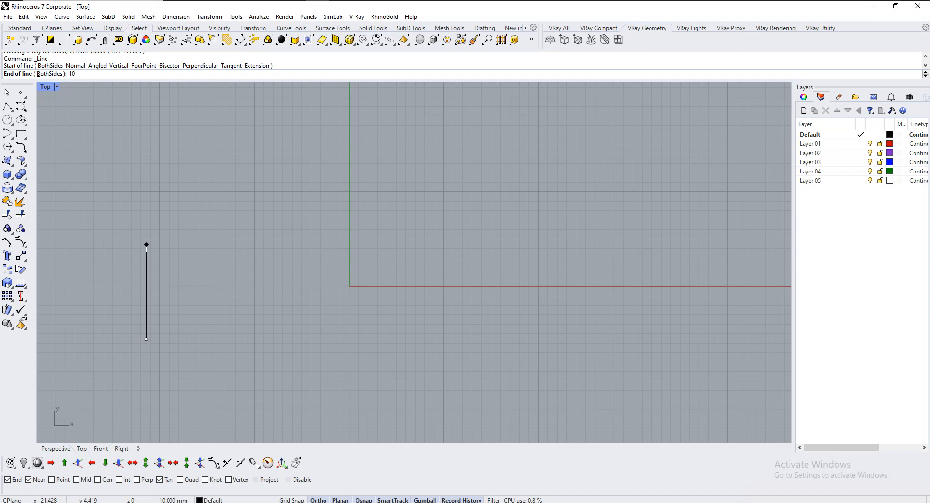
key(Return)
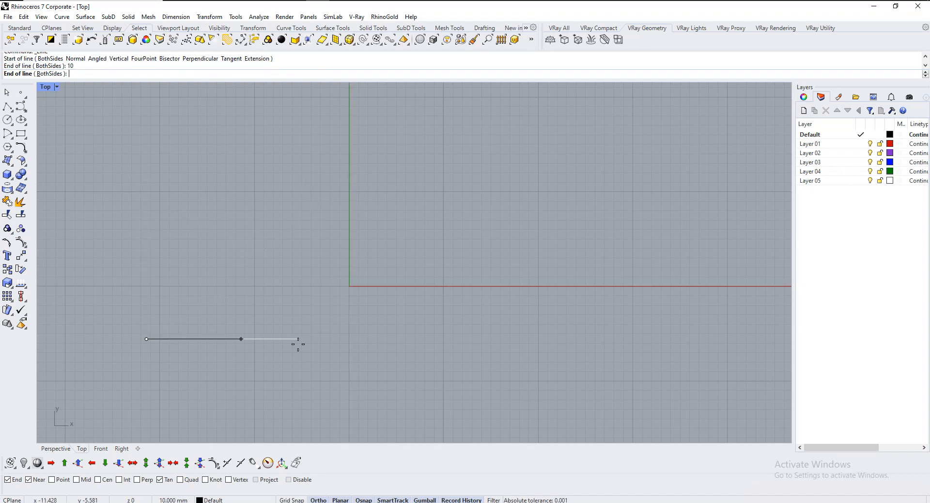
click(312, 331)
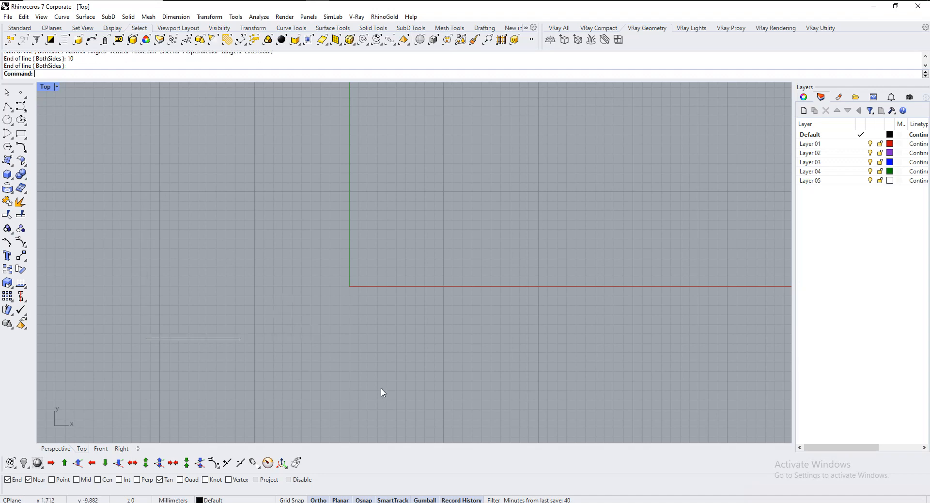
Start a polyline between the horizontal line and the Y axis, with a first segment running 10 mm vertically upward
scroll(273, 213, down, 3)
scroll(296, 273, up, 3)
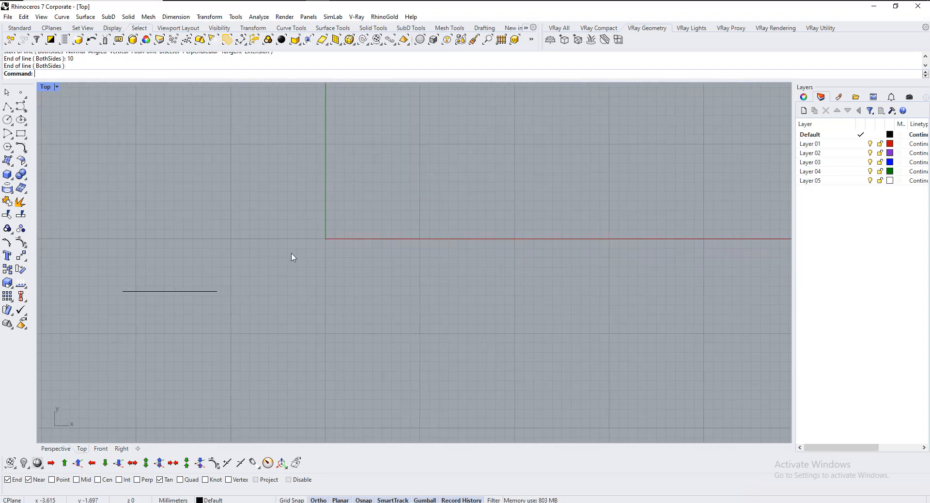
click(11, 112)
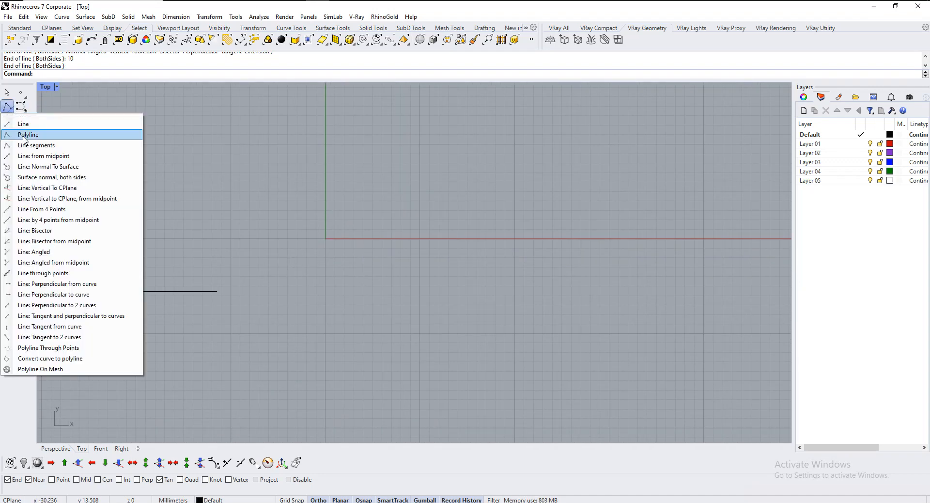
click(29, 134)
click(271, 366)
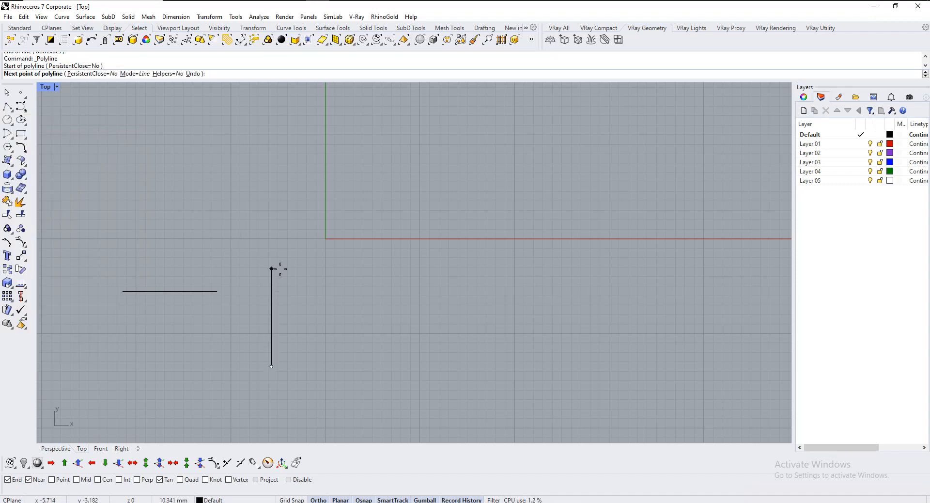
text(10)
key(Return)
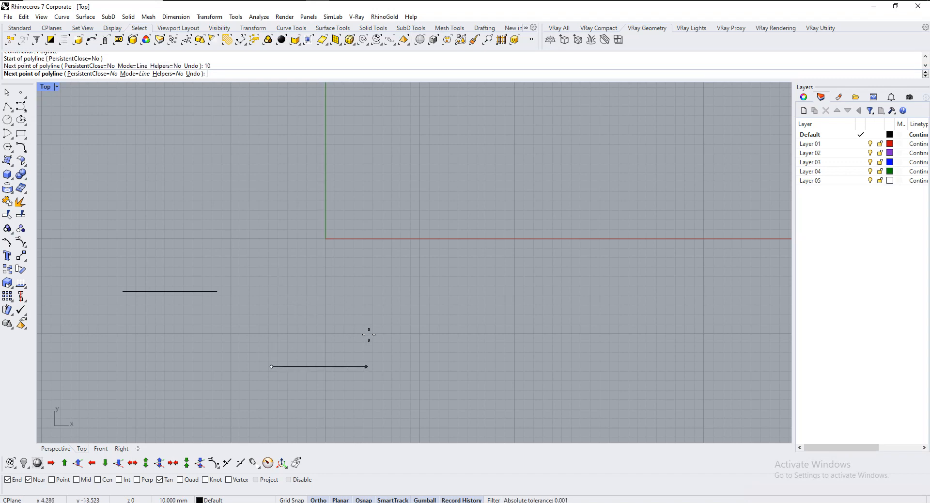
click(277, 203)
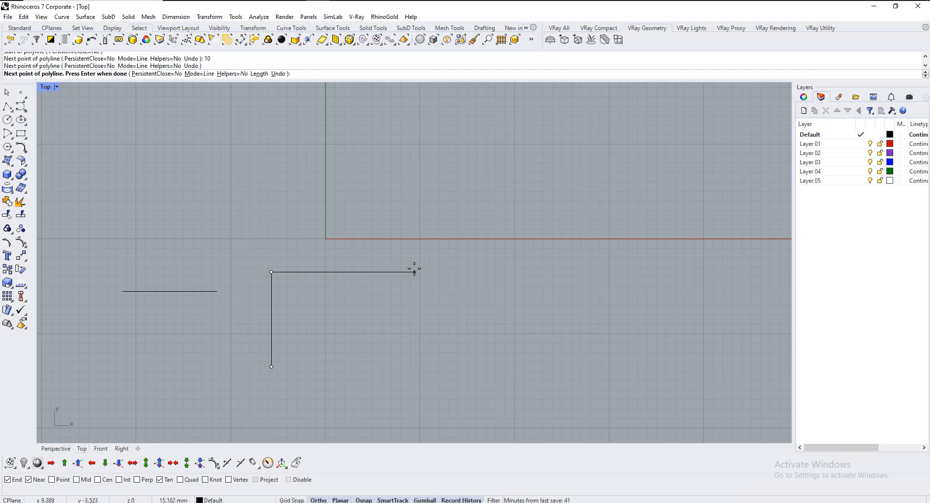
Continue the polyline with a 10 mm segment in positive X and a 10 mm segment vertically upward
text(10)
key(Return)
click(441, 280)
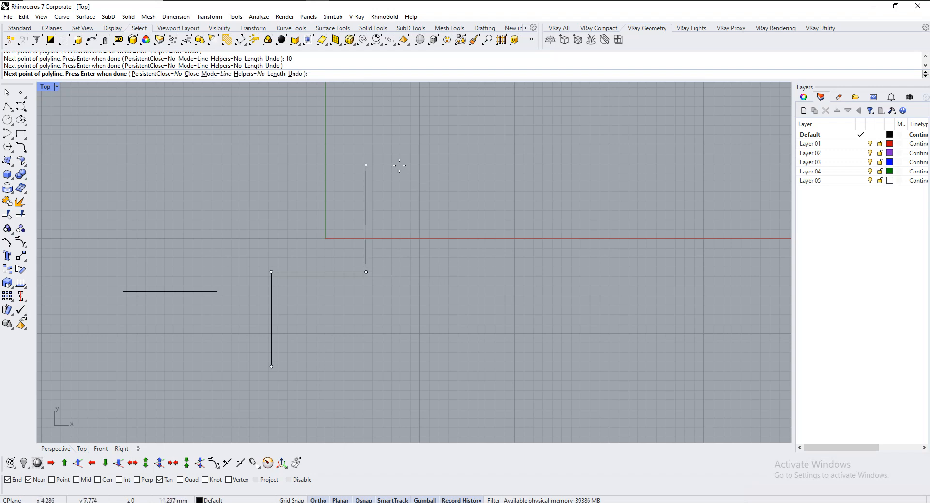
text(10)
key(Return)
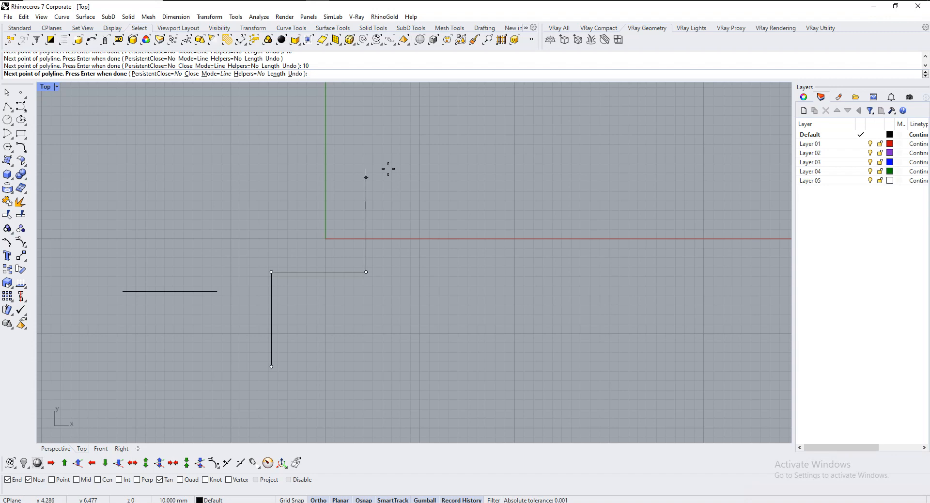
click(387, 168)
Restore Ortho and add a 12 mm horizontal polyline segment in positive X
scroll(514, 180, down, 3)
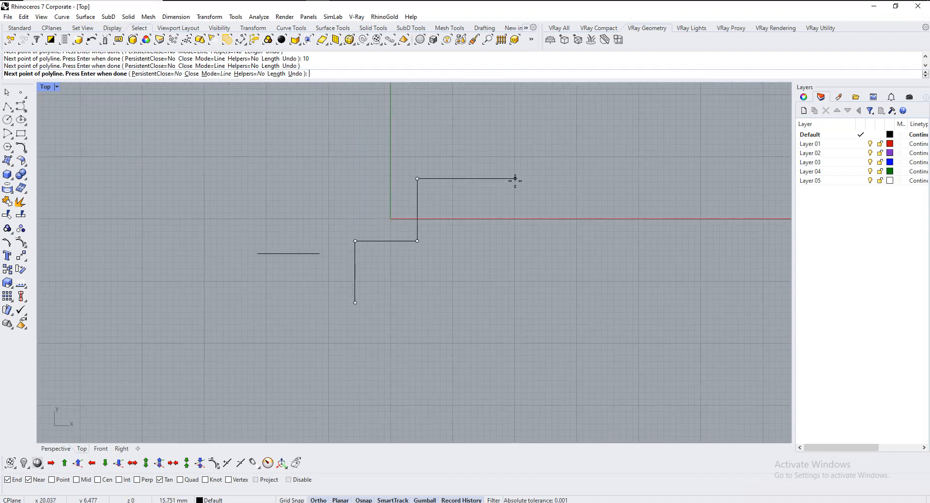
scroll(558, 256, up, 1)
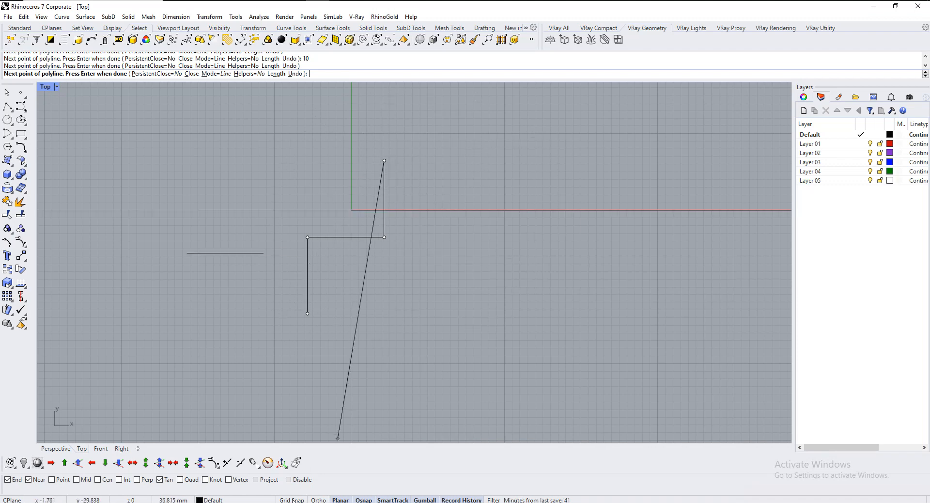
click(318, 499)
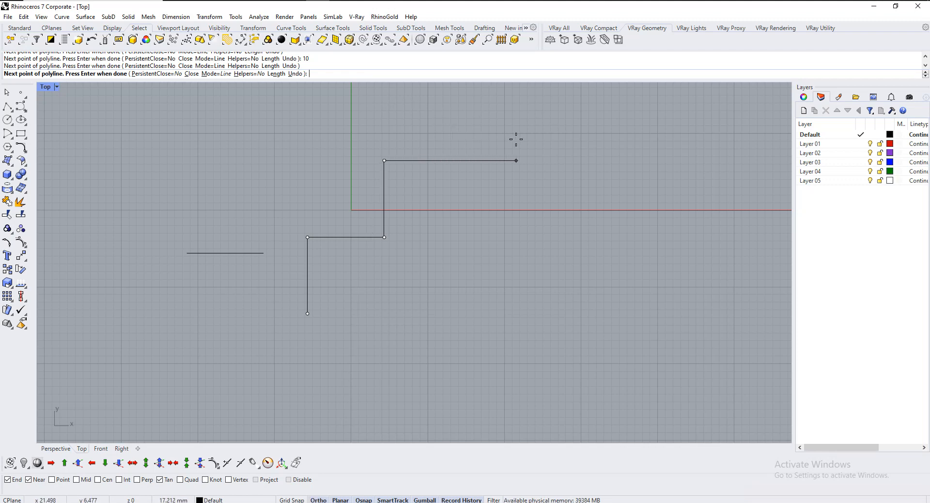
text(12)
key(Return)
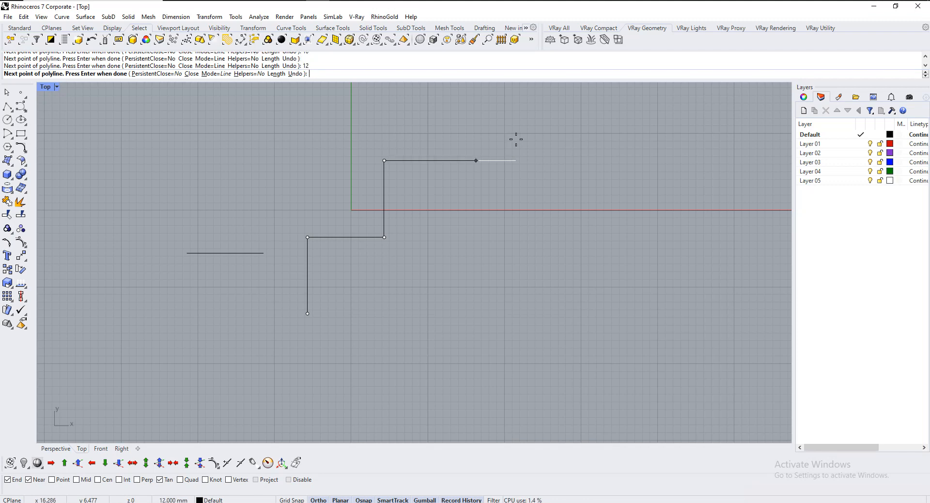
click(516, 140)
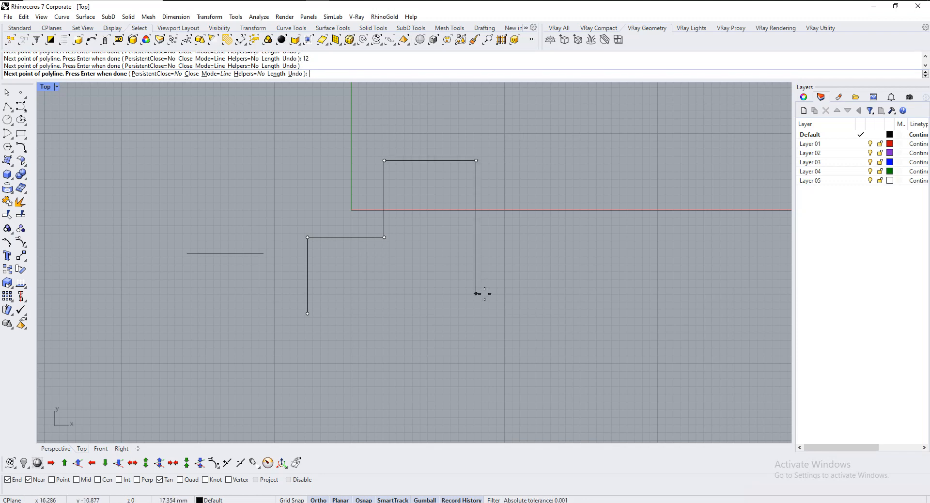
Add a 20 mm downward segment and close the polyline at its start point
text(20)
click(504, 331)
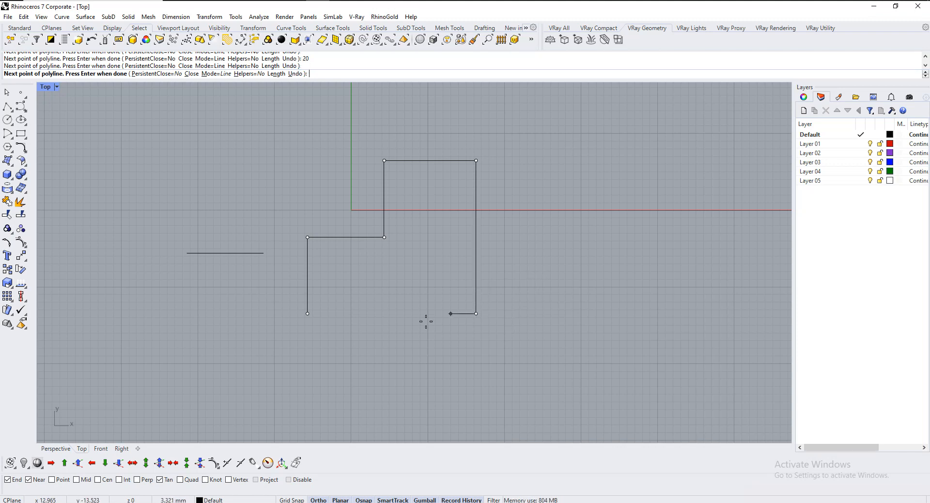
click(307, 313)
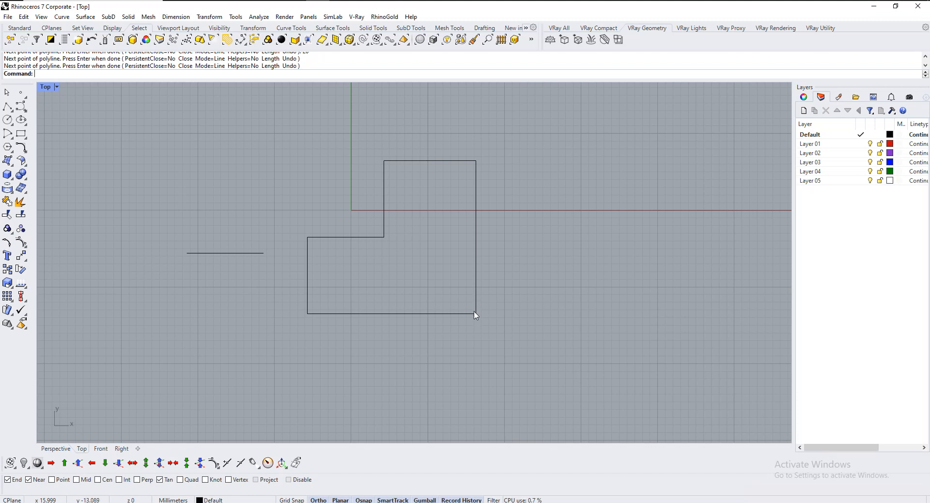
In the Perspective view, enable midpoint snapping and centre a new circle on the midpoint of the outline's 12 mm edge
click(66, 448)
right_drag(229, 415, 523, 268)
scroll(541, 250, up, 8)
scroll(553, 243, down, 3)
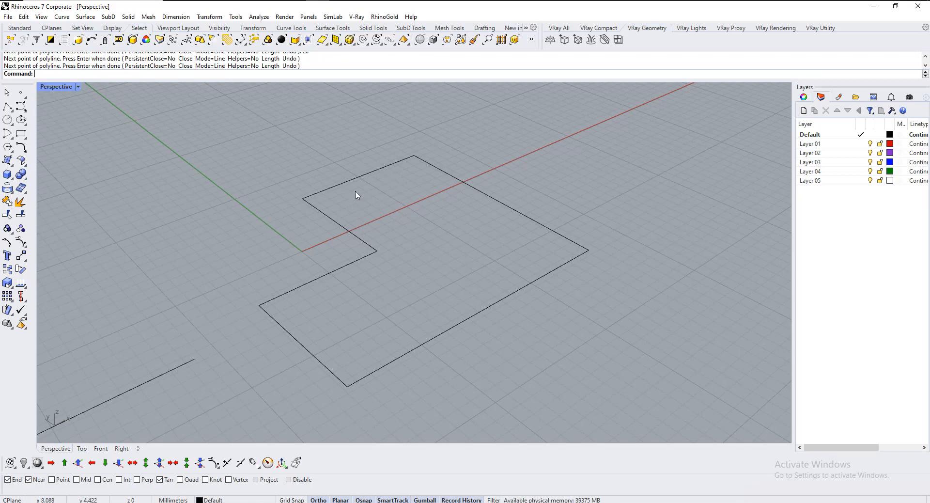
scroll(374, 202, down, 4)
scroll(353, 222, up, 6)
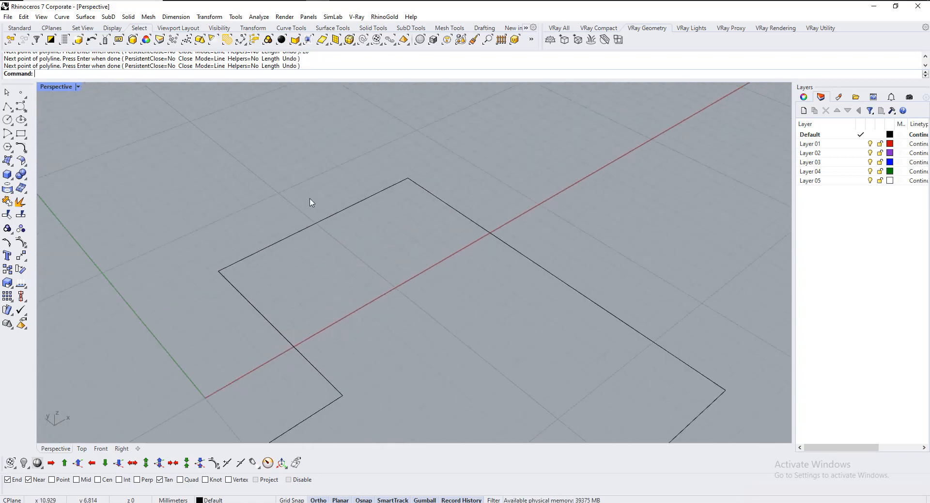
click(7, 119)
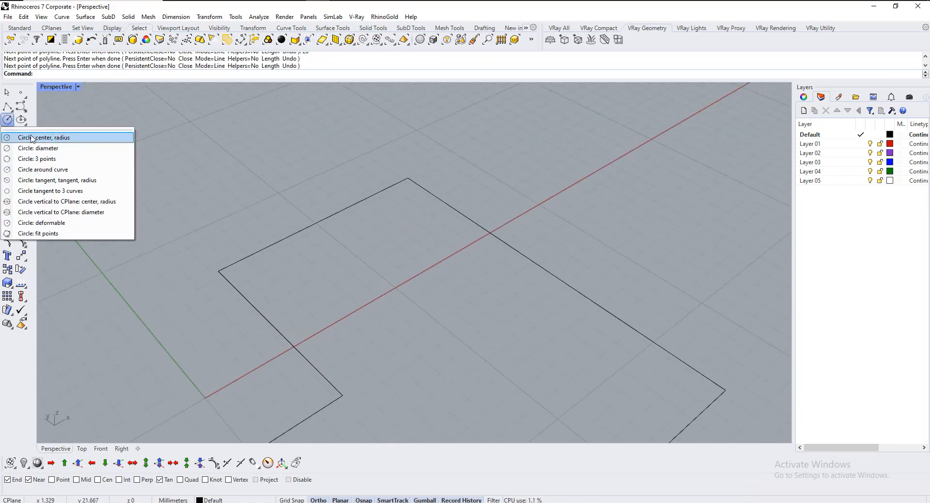
click(32, 138)
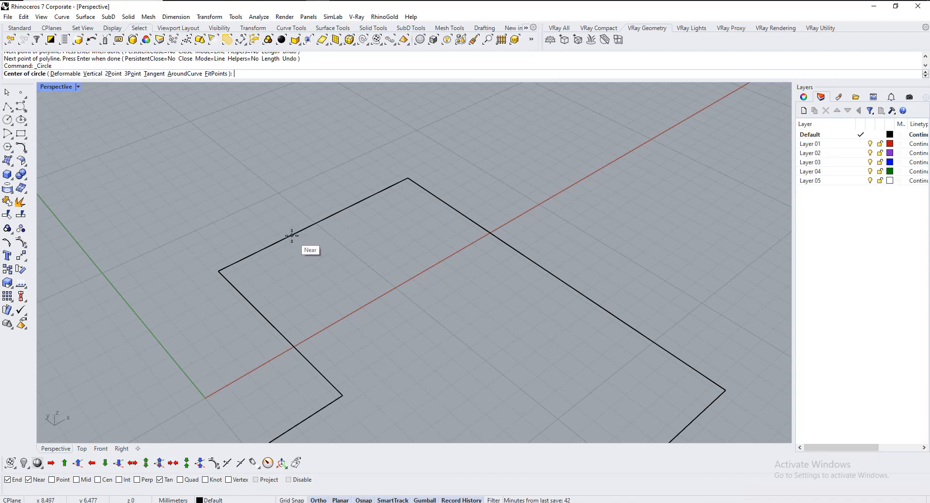
click(83, 479)
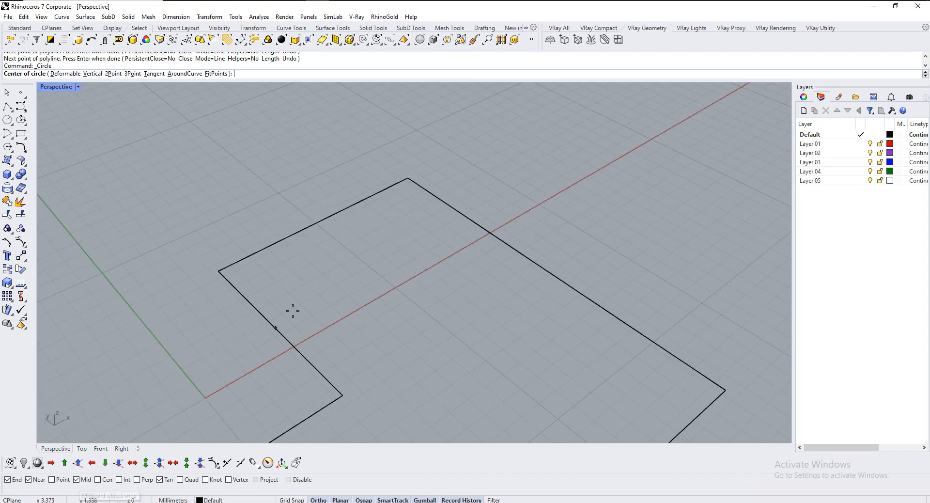
click(323, 221)
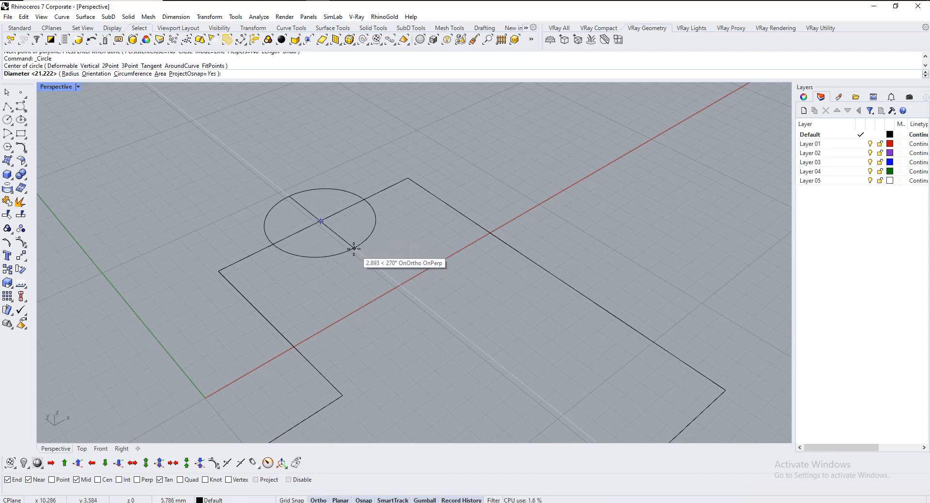
Set the circle's diameter to 7 mm
text(10)
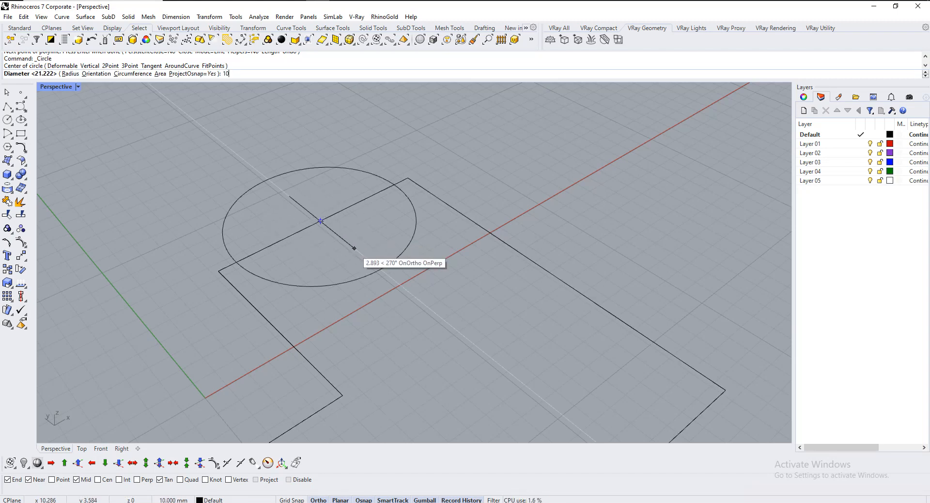
key(BackSpace)
key(BackSpace)
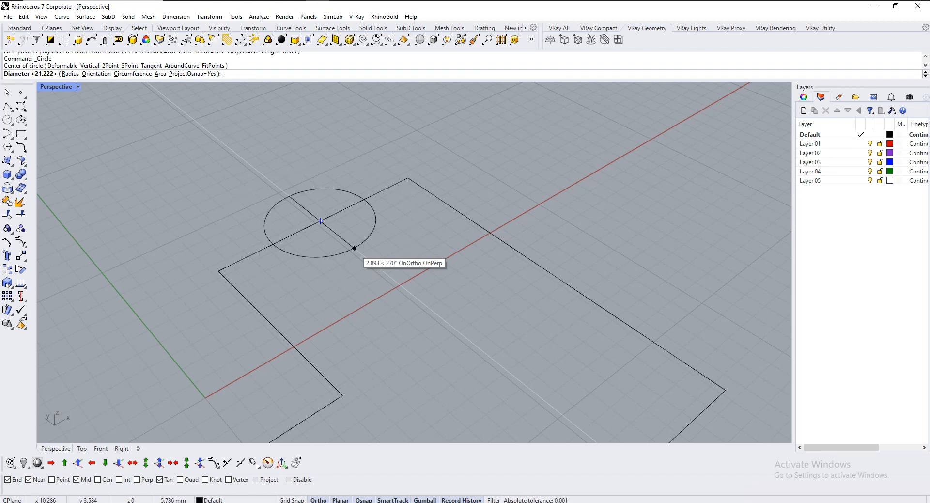
text(7)
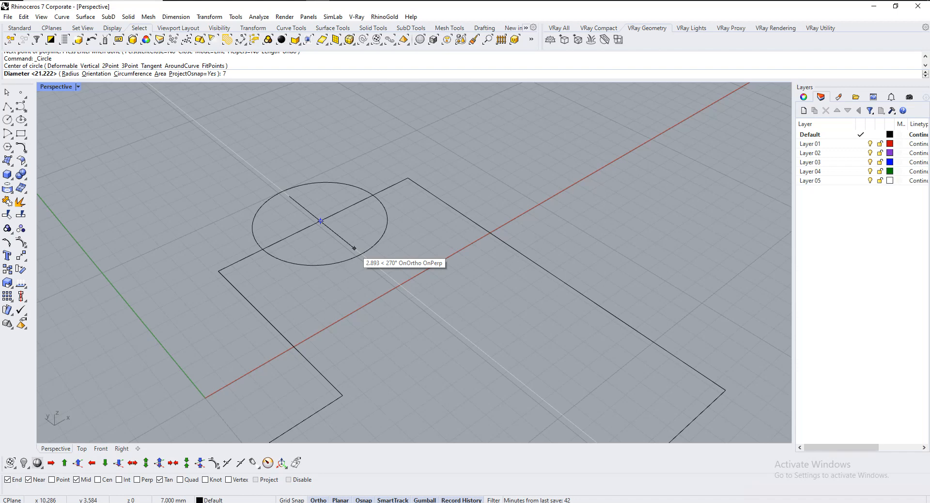
key(Return)
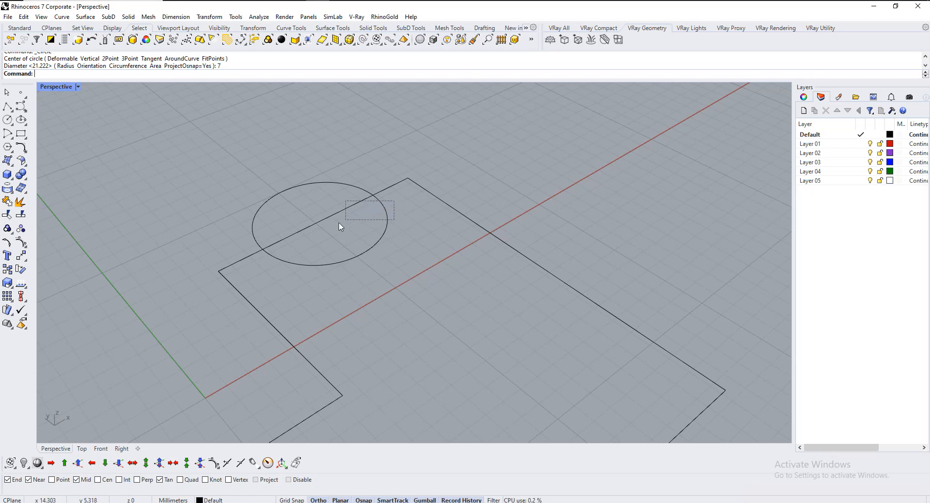
Trim away the edge portion inside the circle and the circle half inside the outline, leaving an outward bulge
drag(340, 226, 324, 232)
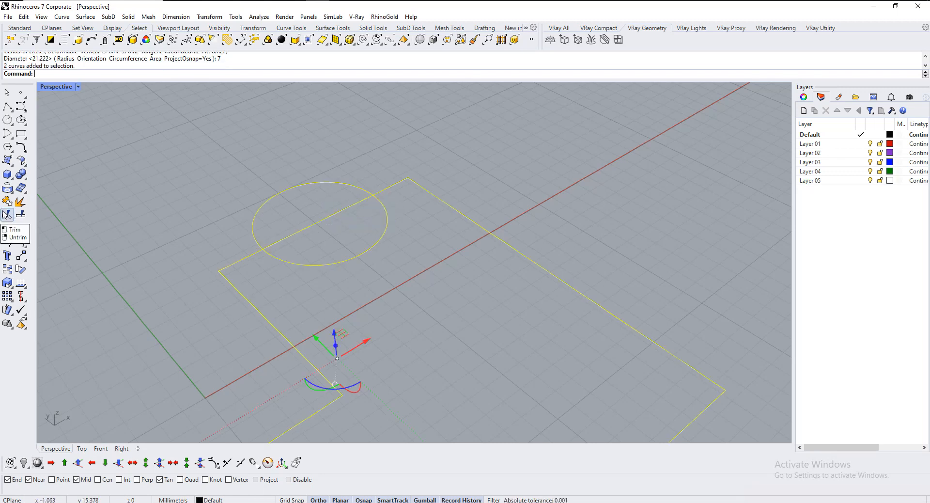
click(7, 214)
click(351, 213)
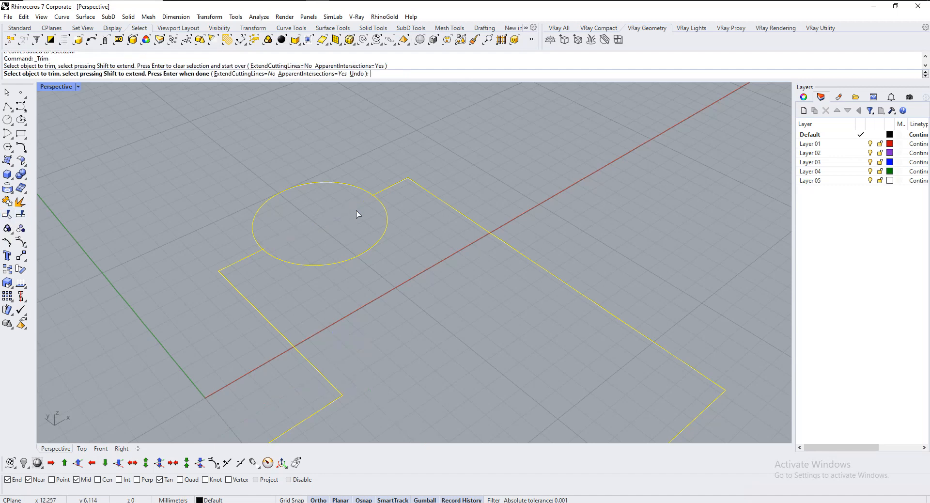
click(374, 248)
scroll(371, 177, down, 3)
scroll(371, 177, down, 4)
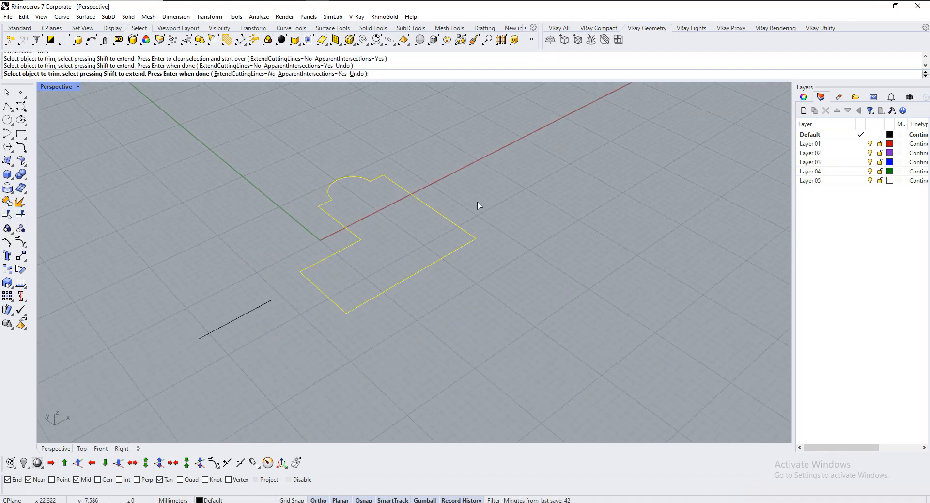
key(Return)
key(Escape)
Join the circular bulge arc and the trimmed stepped polyline into one closed curve
scroll(355, 193, up, 5)
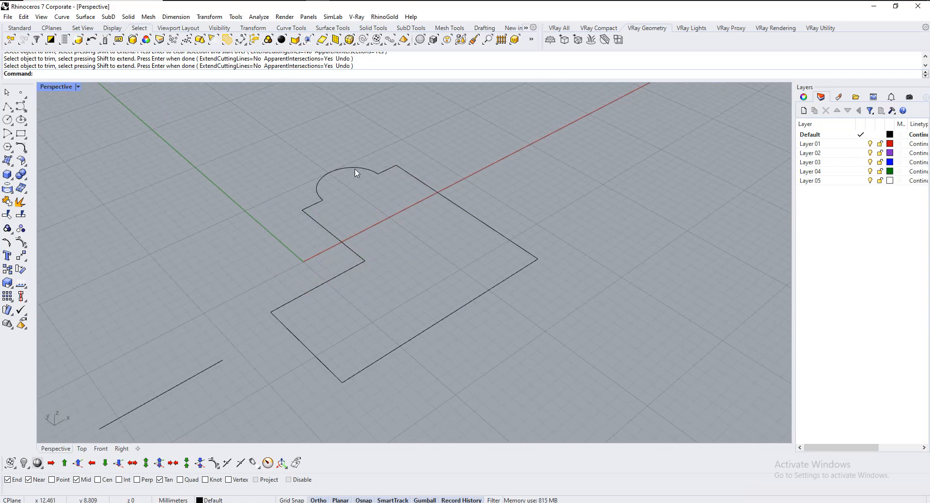
click(357, 174)
scroll(357, 175, up, 2)
click(420, 172)
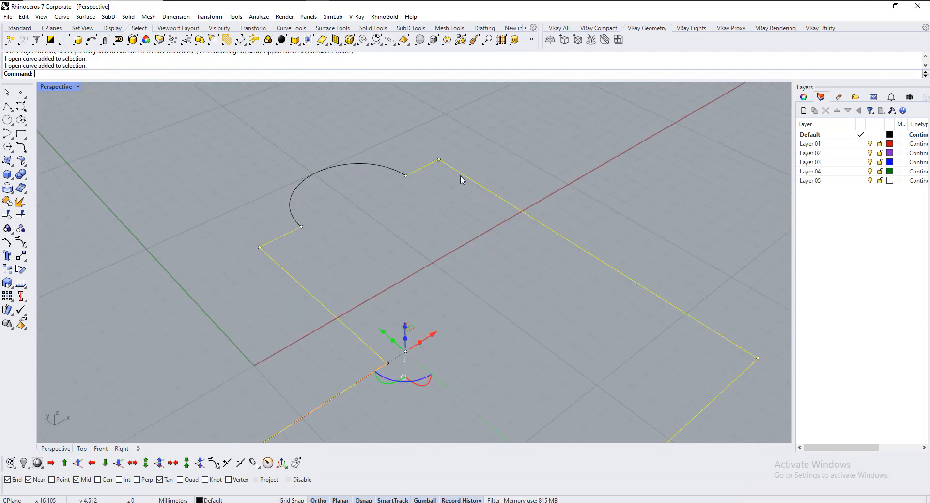
click(380, 167)
click(420, 167)
drag(417, 148, 389, 220)
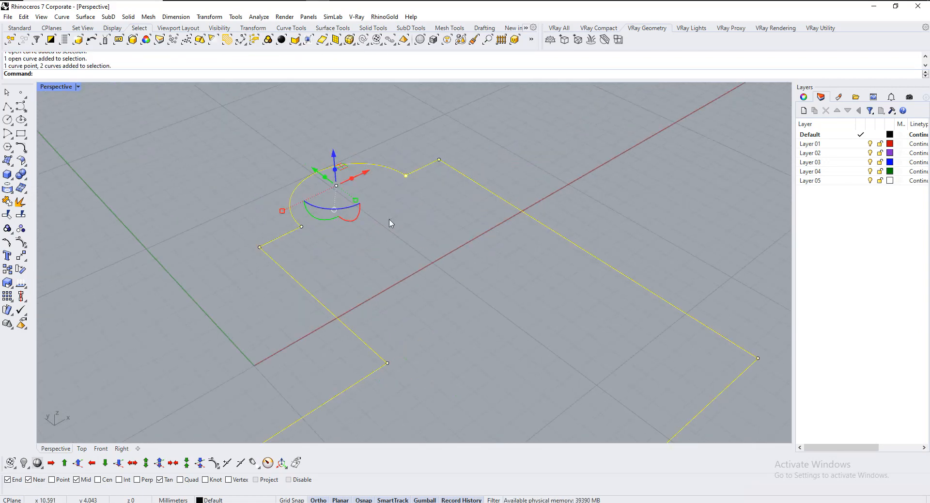
click(8, 204)
scroll(199, 156, down, 3)
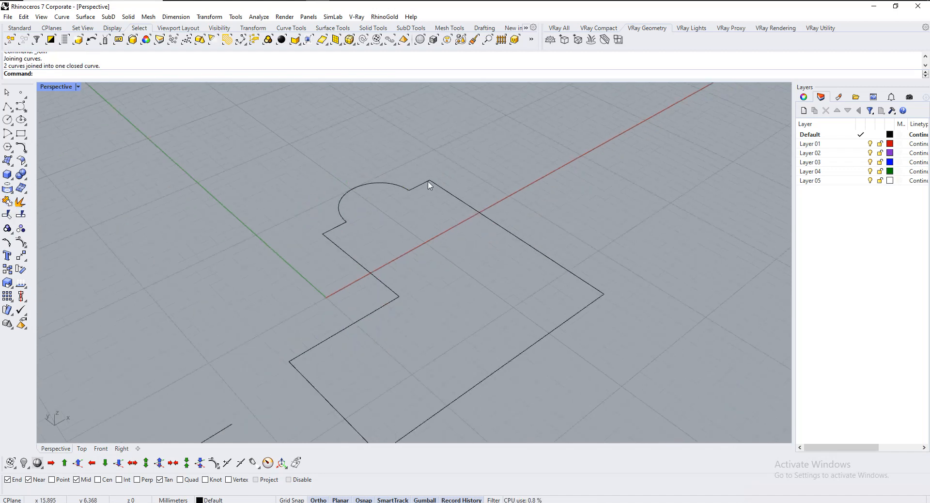
Examine the joined outline as a single curve, including its control points and its front corner up close
click(428, 183)
right_drag(470, 275, 470, 253)
click(483, 281)
scroll(207, 229, down, 5)
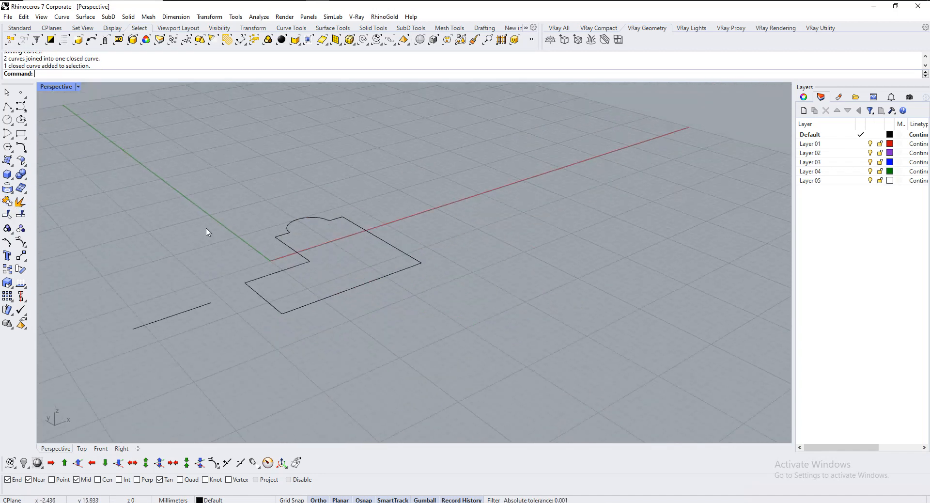
scroll(305, 245, up, 3)
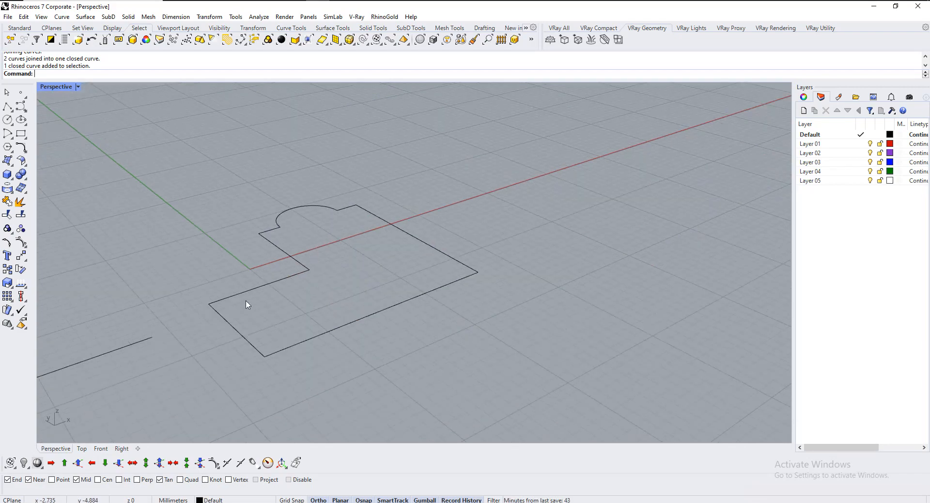
click(428, 251)
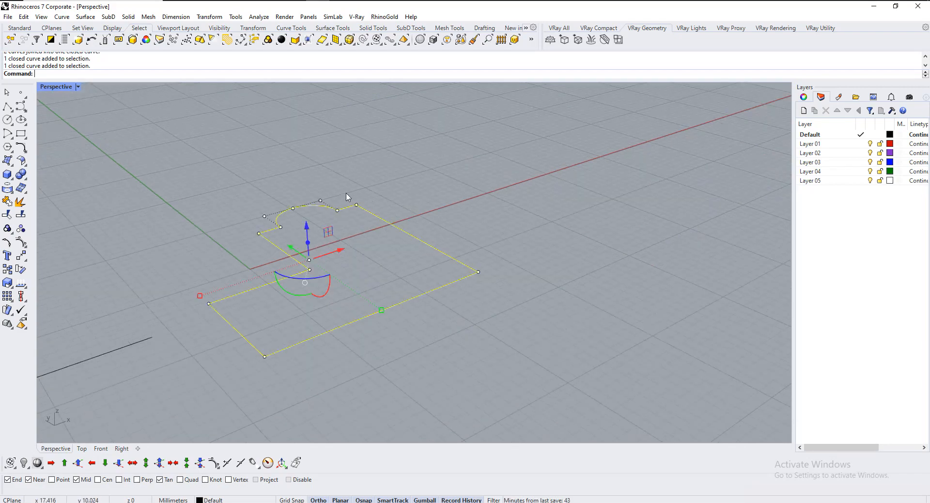
scroll(261, 365, up, 3)
scroll(263, 365, up, 8)
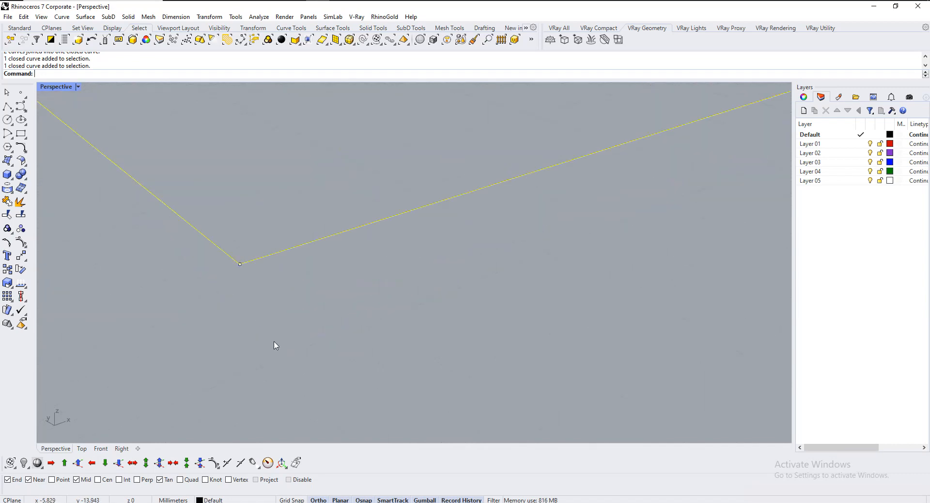
scroll(292, 330, down, 4)
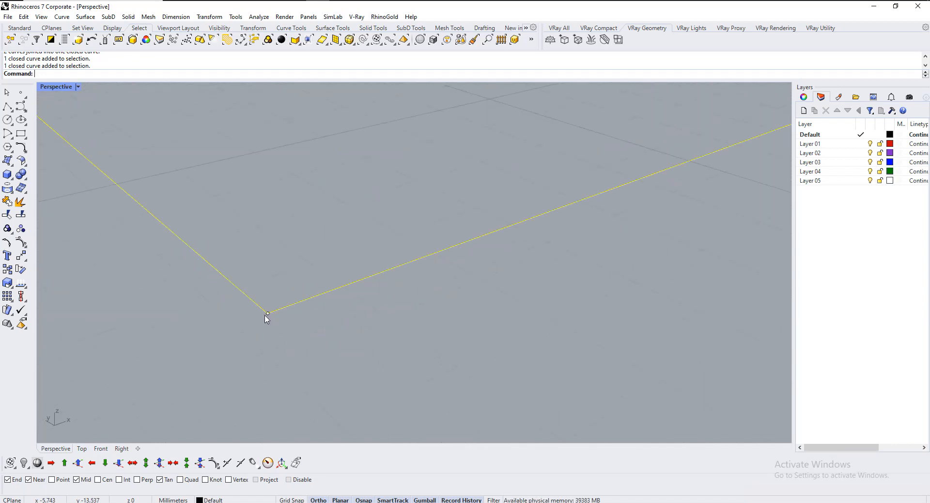
Turn on the outline's edit points, try shifting the front corner point along the X axis, and undo the move
key(Escape)
click(278, 308)
click(7, 243)
click(267, 312)
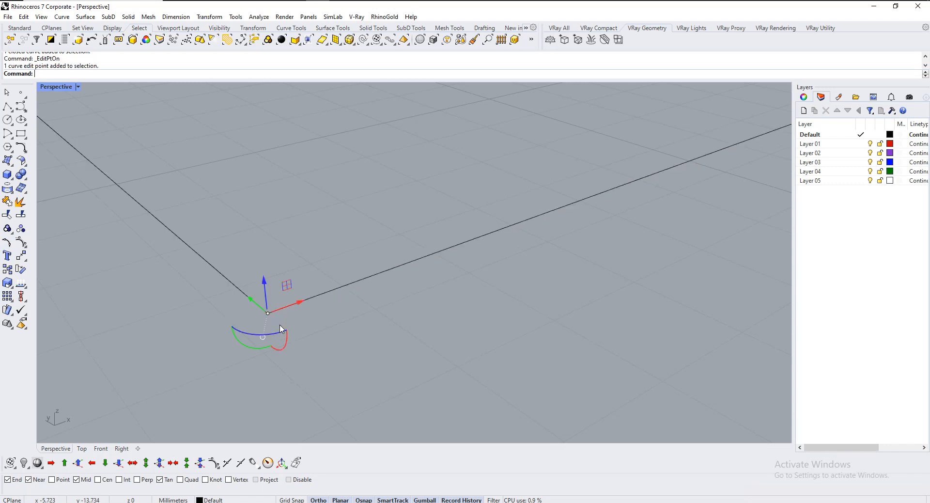
drag(300, 303, 284, 344)
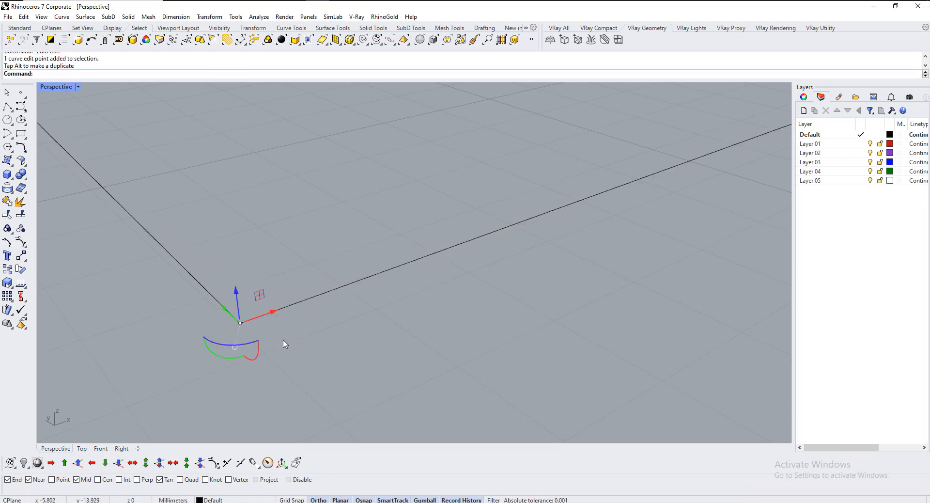
key(ctrl+z)
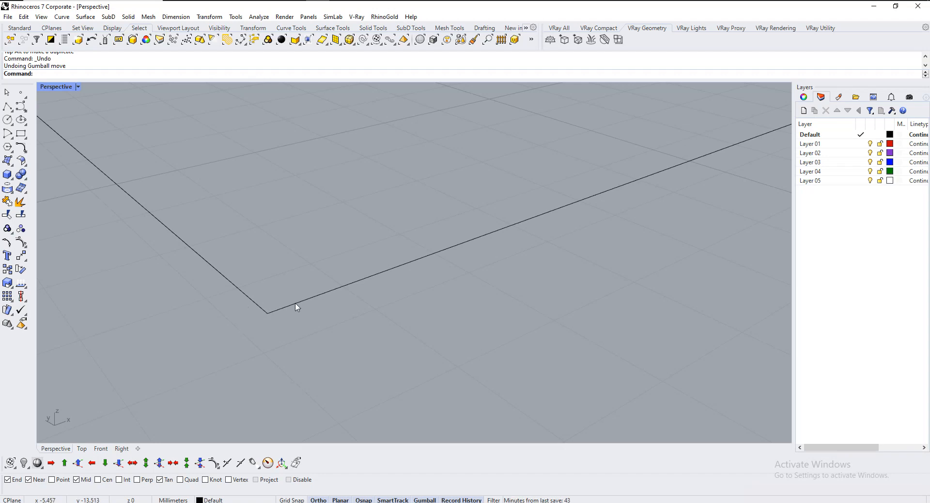
scroll(293, 354, down, 3)
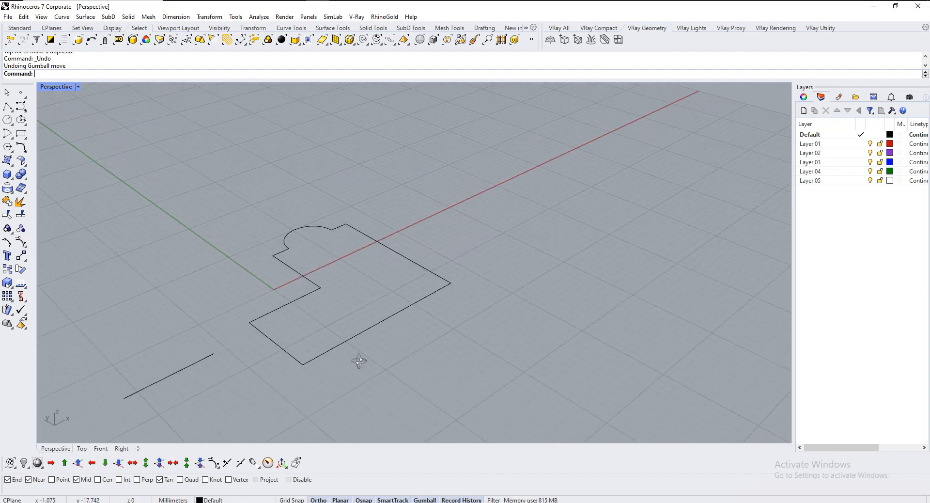
Offset the closed outline outward by 1 mm with sharp corners
scroll(332, 246, up, 3)
click(324, 185)
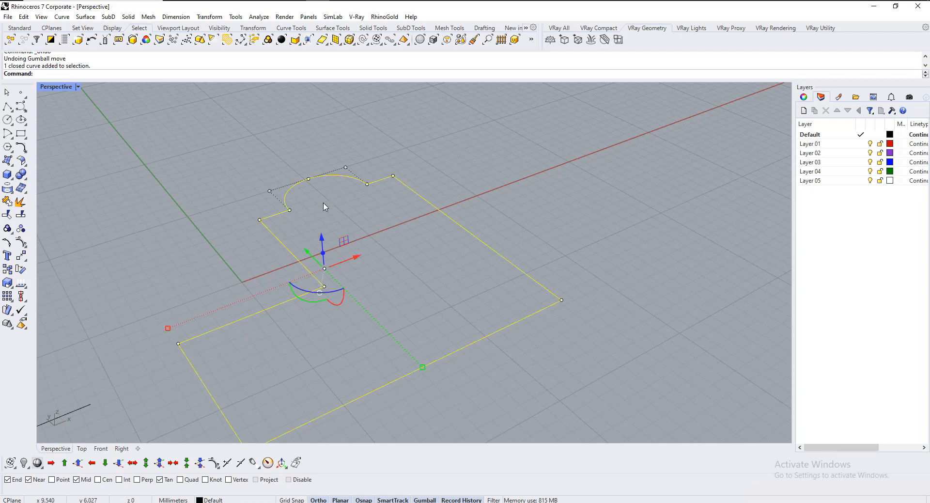
key(Escape)
scroll(351, 209, up, 2)
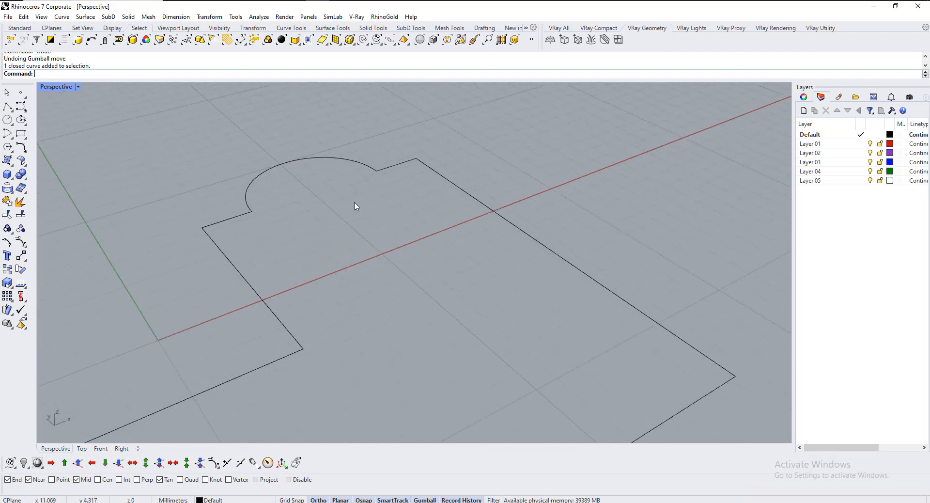
click(371, 171)
scroll(390, 257, down, 3)
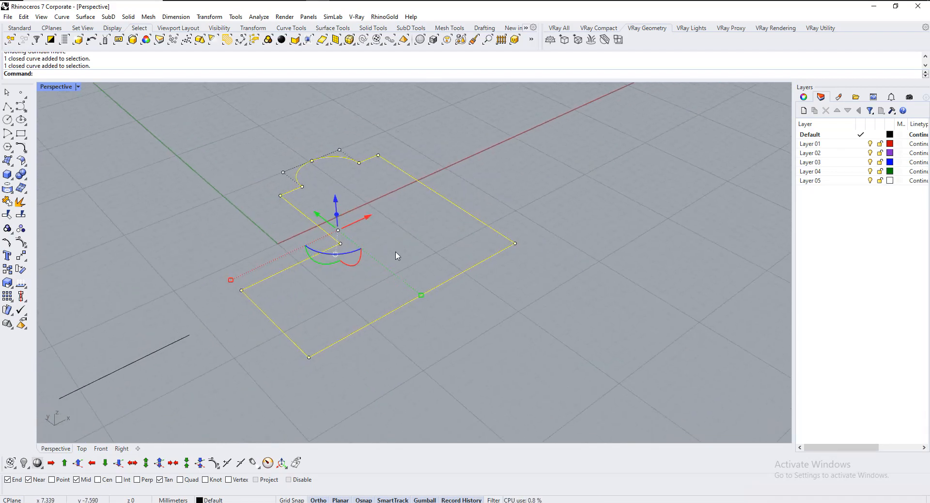
text(Offset)
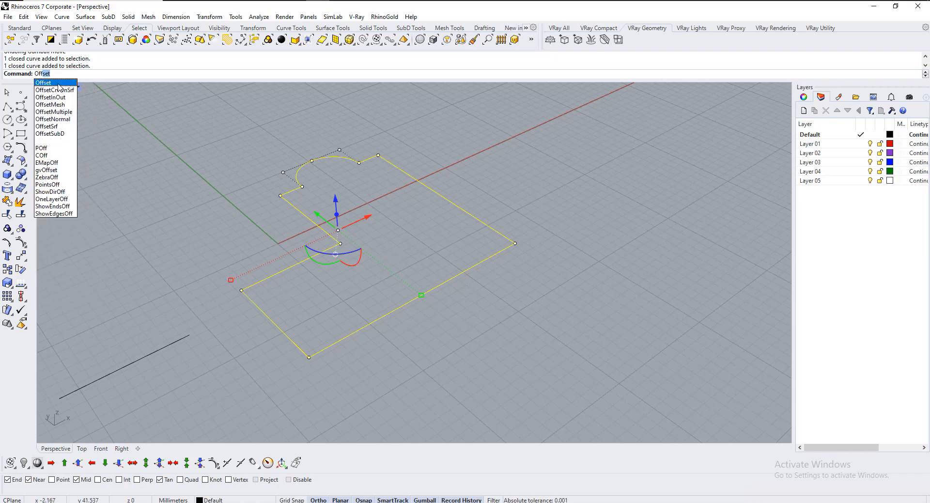
click(58, 85)
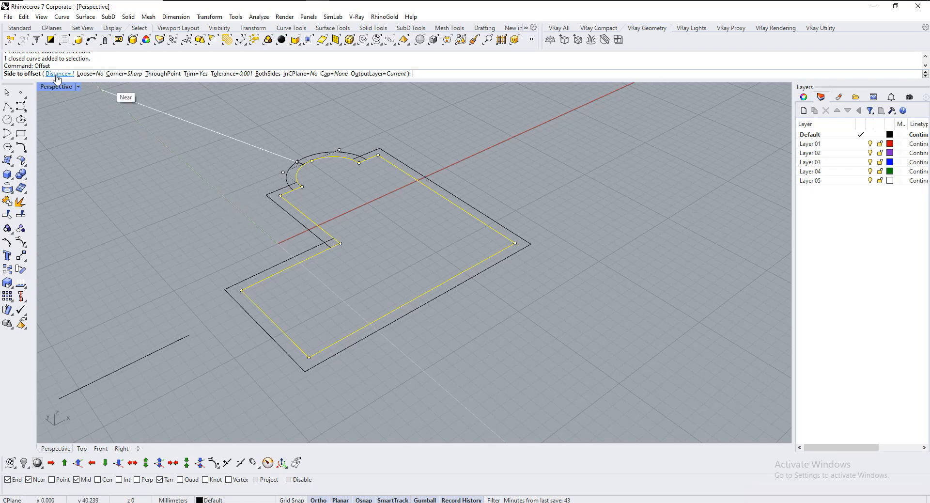
click(202, 193)
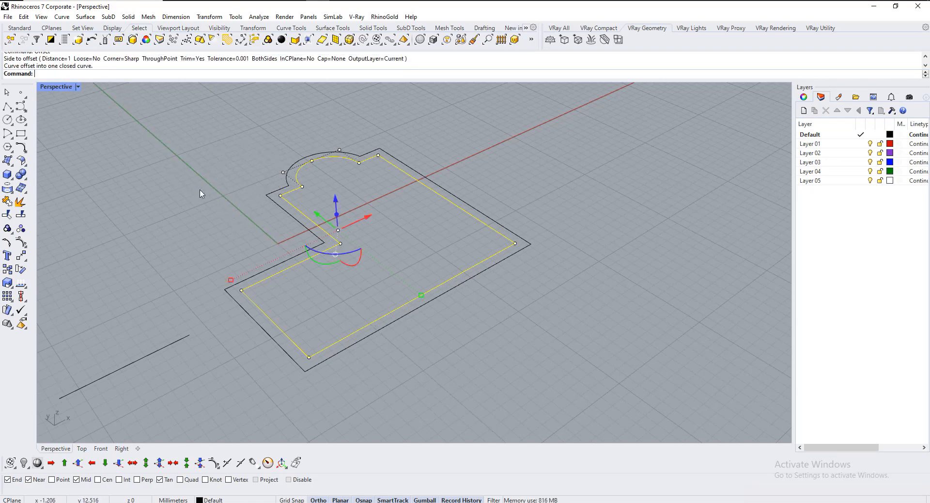
Check the inner and offset outlines by selecting each separately and both together
click(410, 213)
click(418, 183)
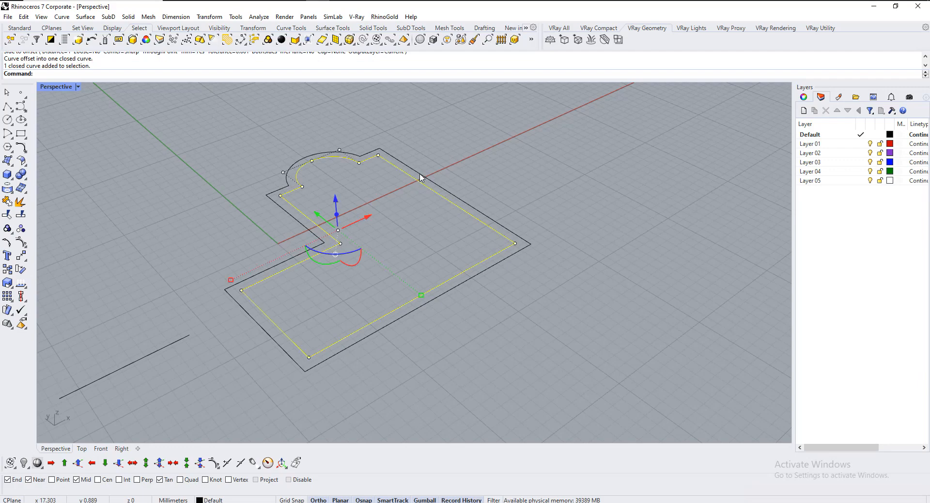
click(420, 176)
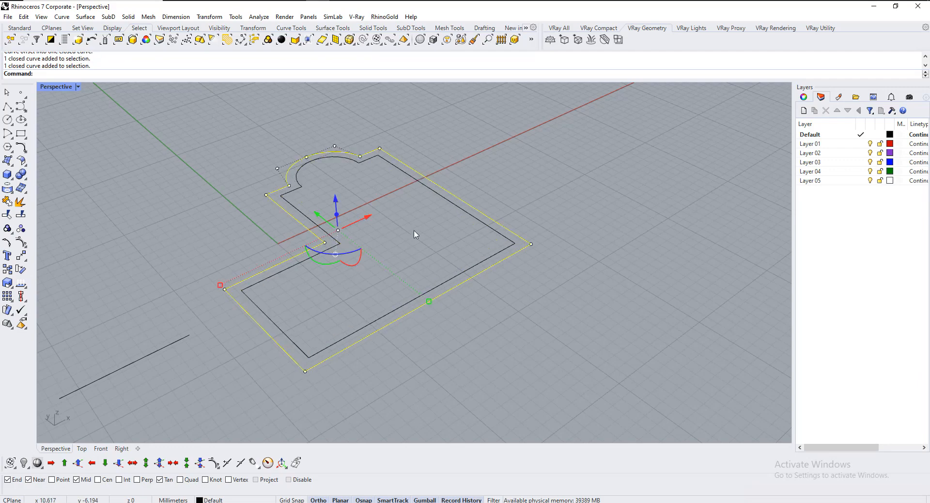
click(425, 200)
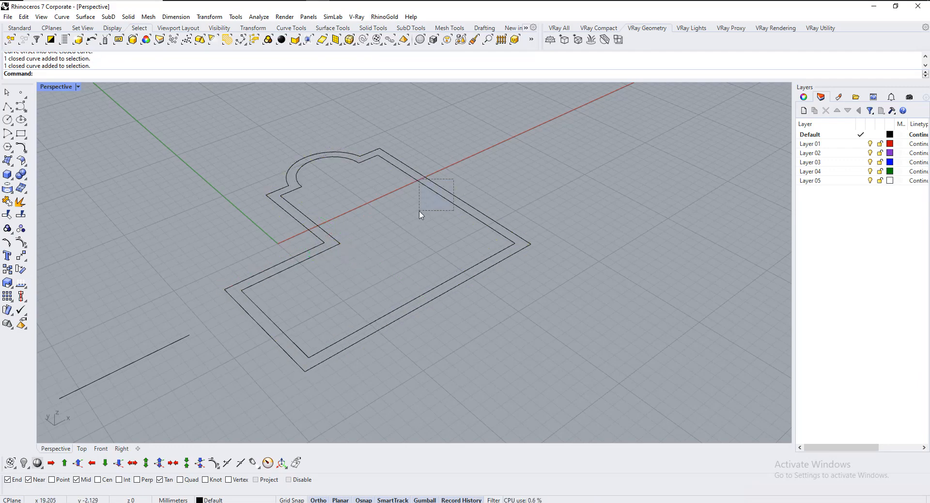
drag(420, 211, 420, 211)
click(419, 211)
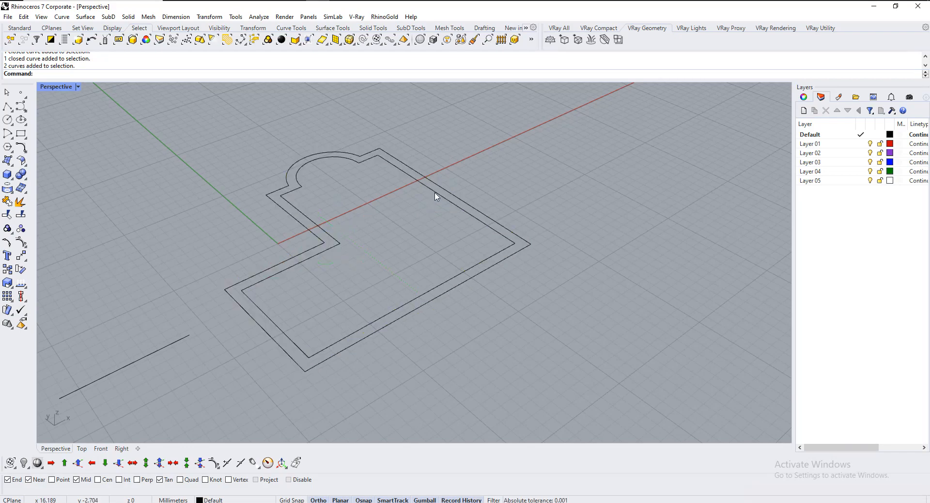
click(436, 194)
click(439, 188)
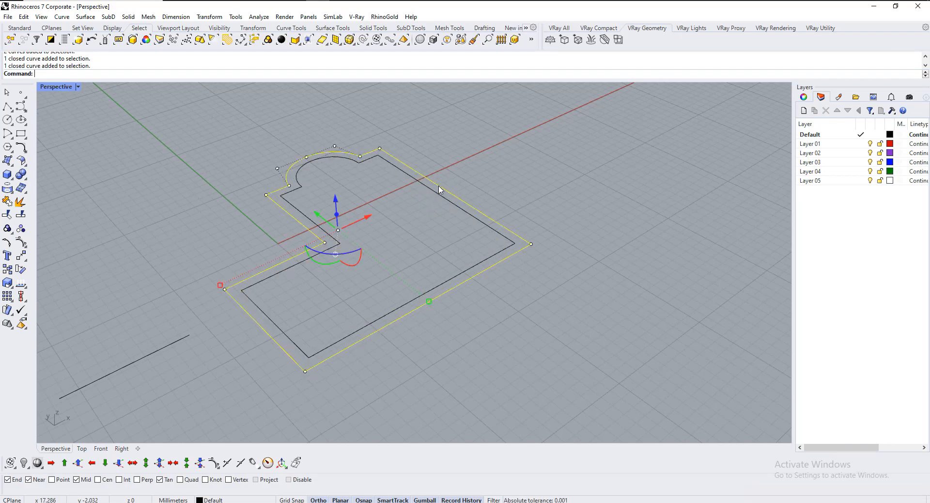
click(438, 194)
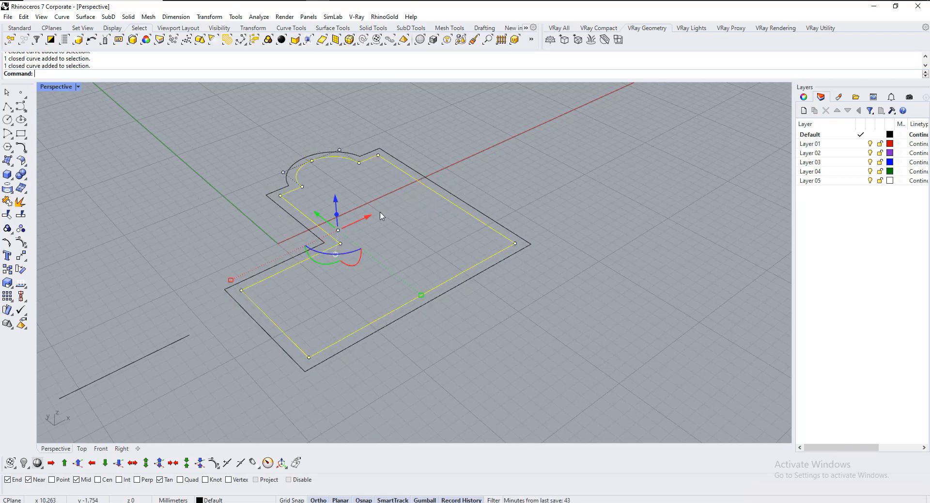
click(449, 203)
click(431, 231)
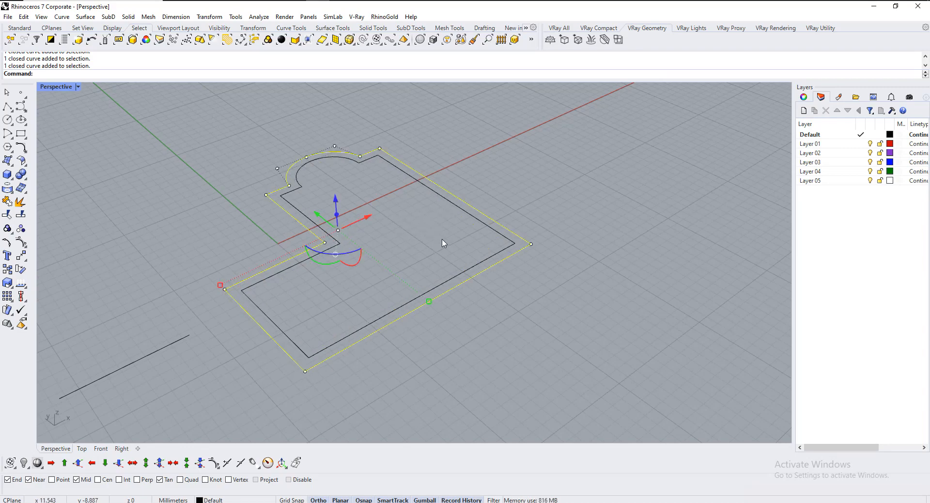
Extrude both outlines together by 8 mm in one direction as a capped solid
right_drag(442, 239, 499, 231)
click(517, 237)
drag(457, 220, 457, 221)
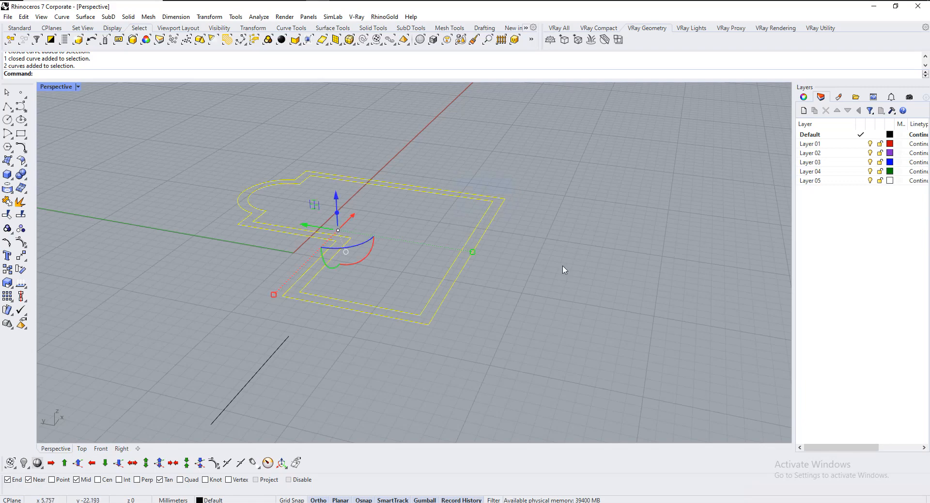
text(ExtrudeCrv)
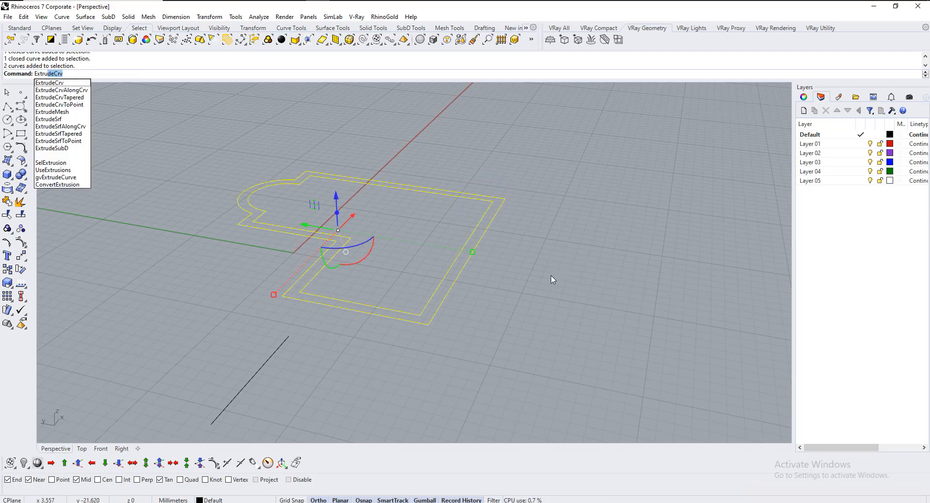
key(Return)
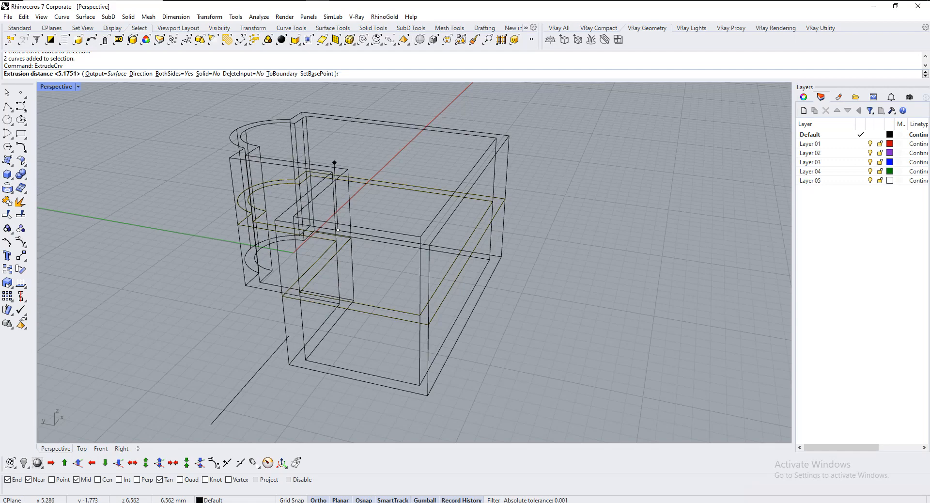
text(8)
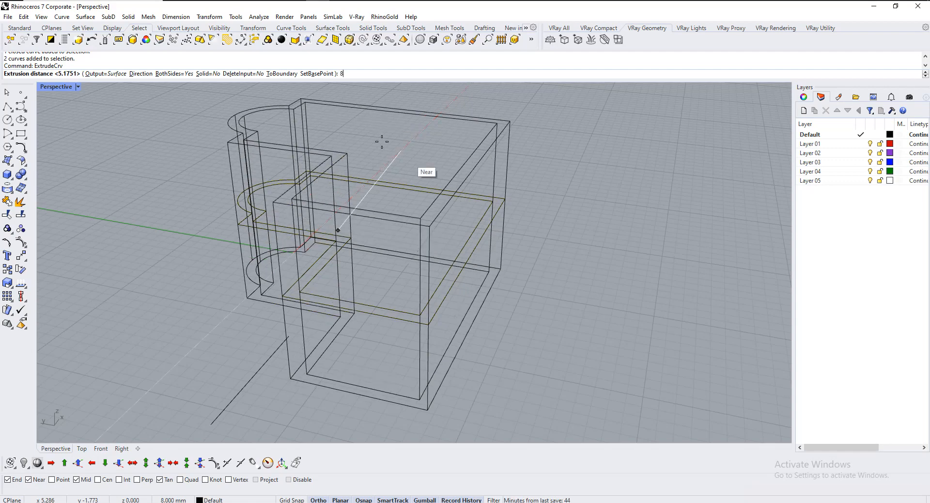
click(174, 74)
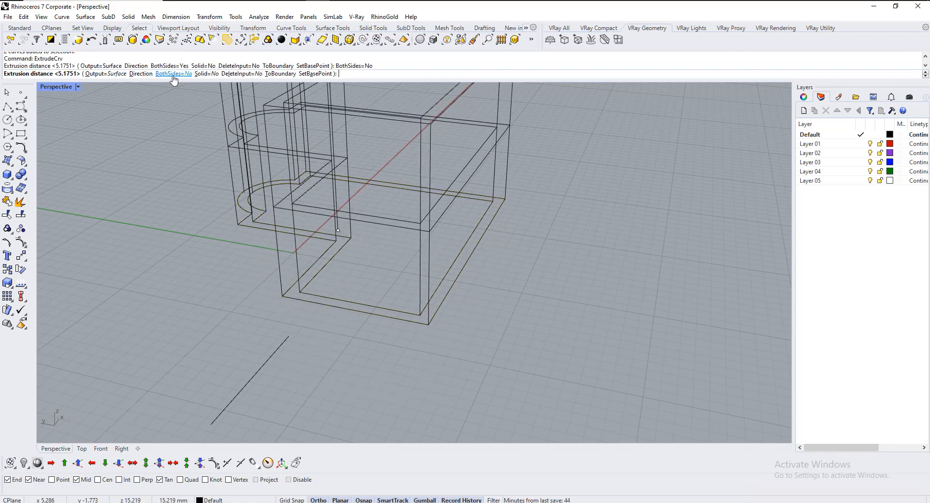
click(204, 74)
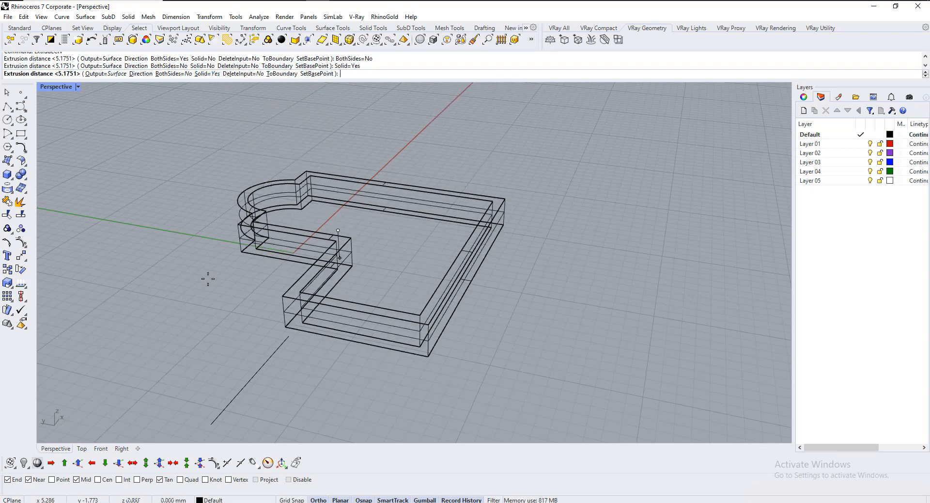
text(8)
key(Return)
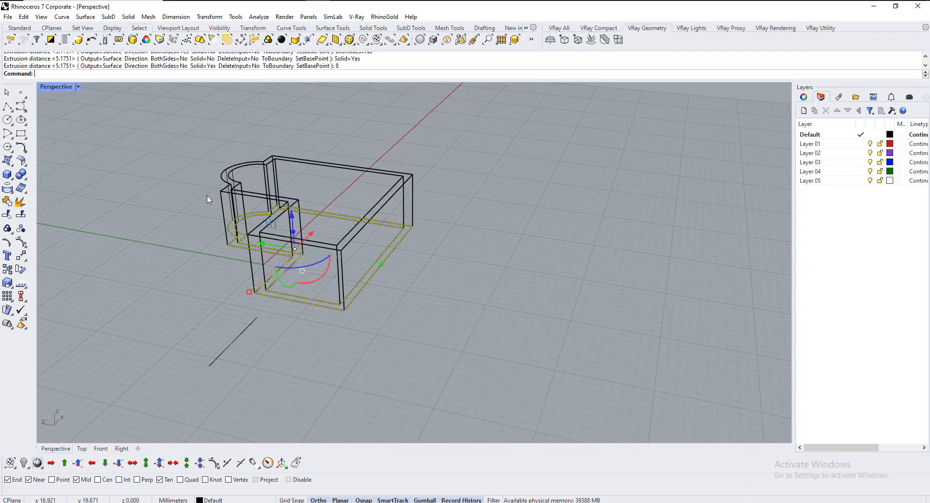
key(Escape)
Set the Perspective view to Shaded display and inspect the extruded wall from below
click(69, 87)
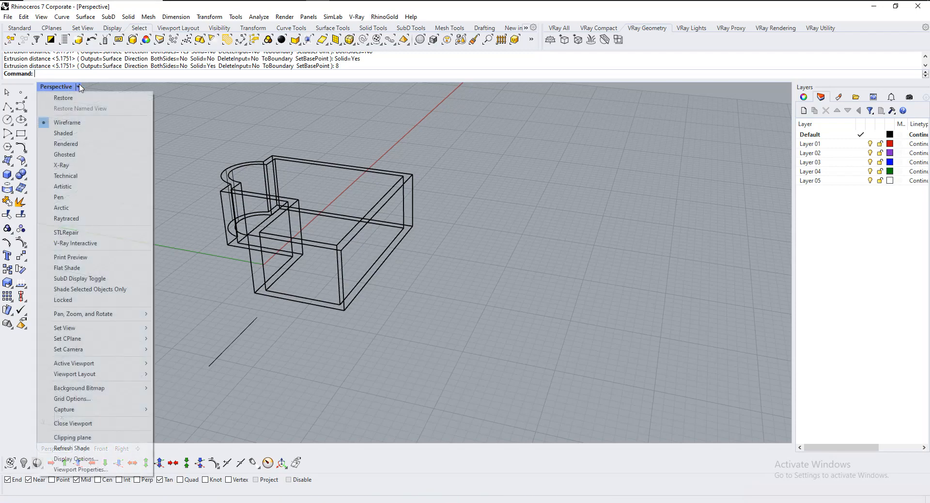
click(103, 132)
mouse_move(455, 222)
right_down()
mouse_move(290, 228)
mouse_move(492, 232)
mouse_move(443, 312)
mouse_move(426, 207)
mouse_move(508, 162)
mouse_move(454, 100)
right_up()
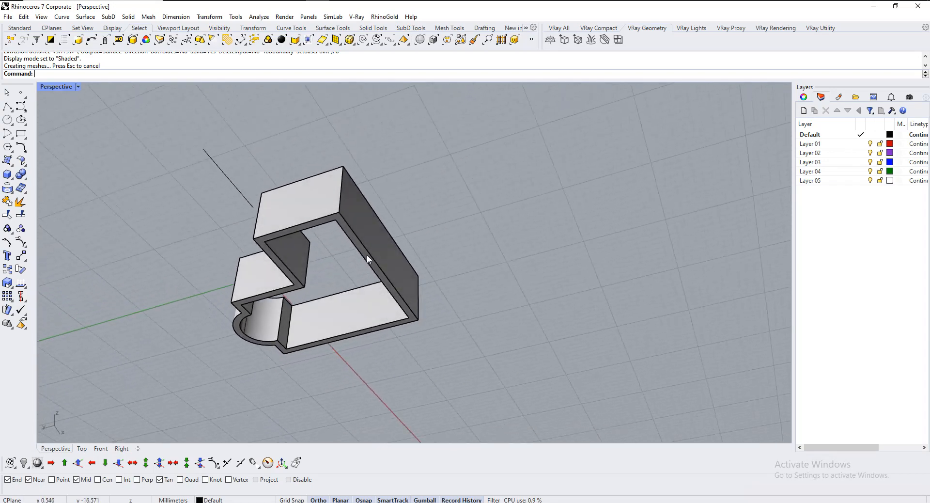
Extrude the outer outline 1 mm downward as a capped solid to form a base plate beneath the wall
scroll(335, 262, up, 5)
right_drag(338, 247, 325, 267)
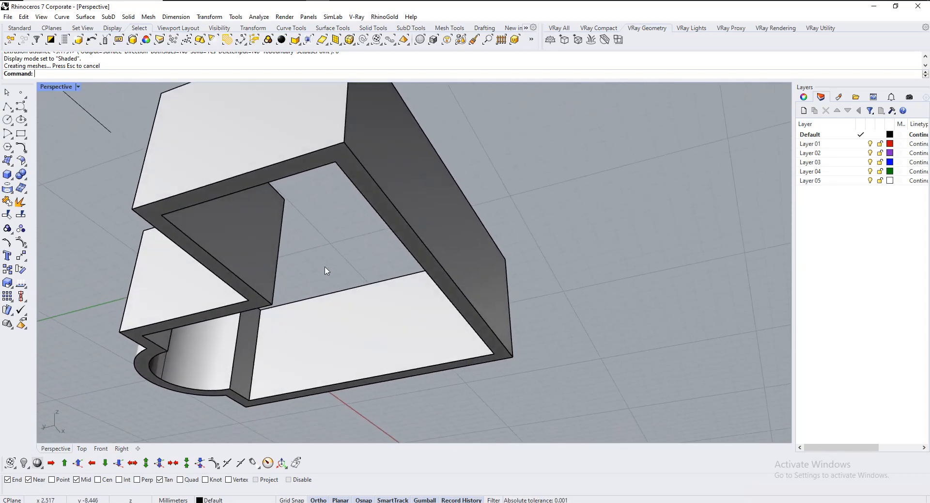
click(277, 168)
click(318, 188)
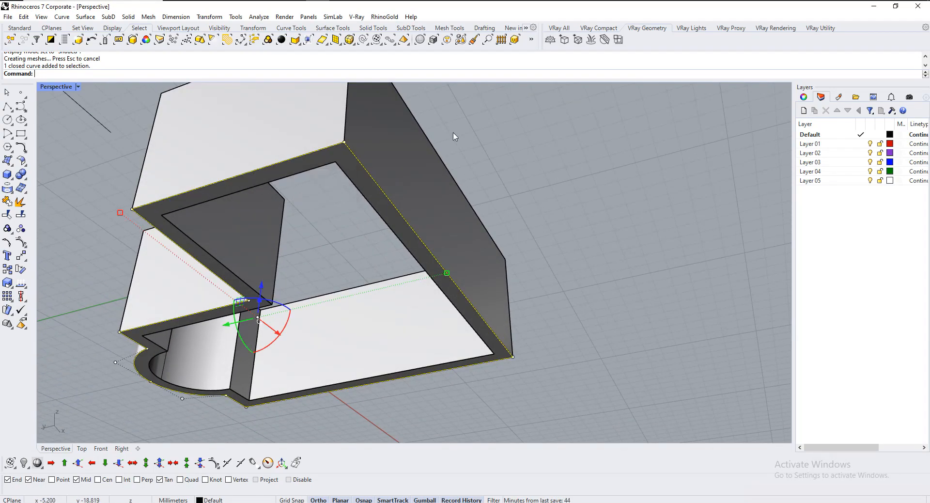
scroll(548, 237, down, 3)
right_drag(548, 237, 660, 272)
text(ExtrudeCrv)
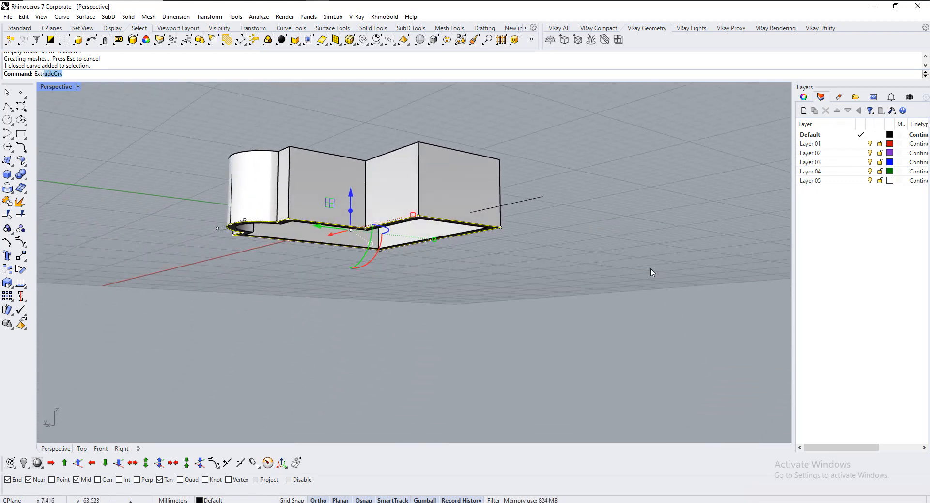
key(Return)
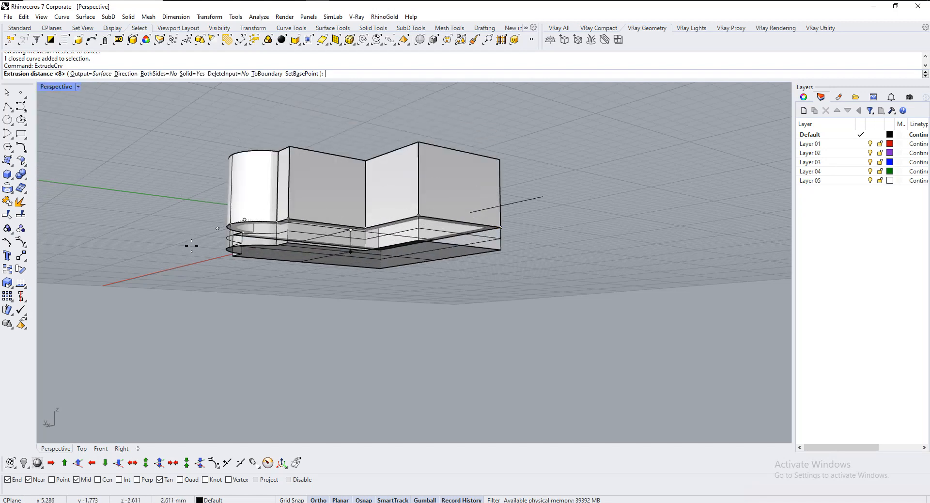
click(101, 448)
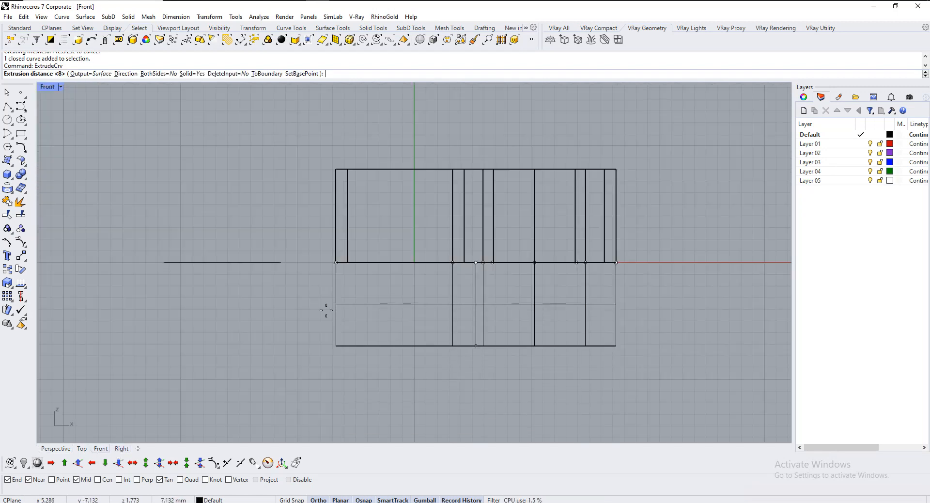
scroll(326, 309, up, 3)
text(1)
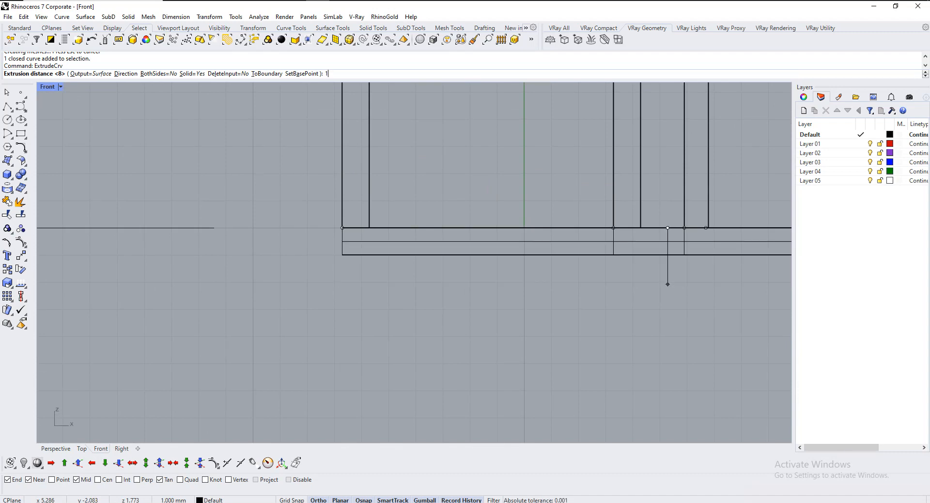
key(Return)
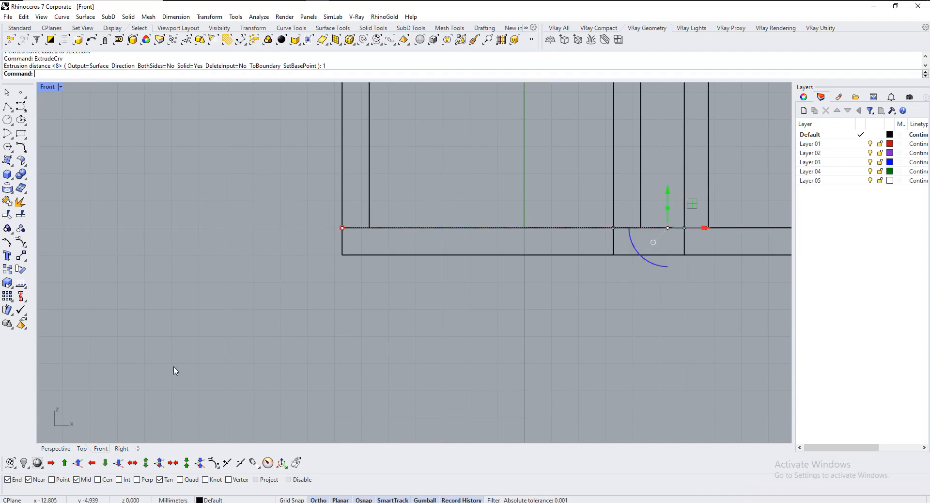
Inspect the wall and base solids in the Perspective view from above and from the side, selecting the wall to tell them apart
click(56, 448)
right_drag(121, 402, 436, 303)
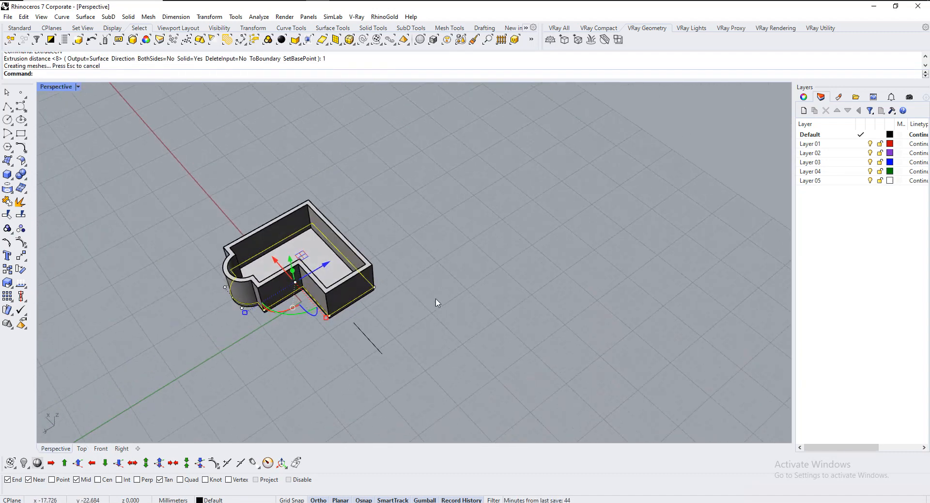
click(436, 303)
scroll(328, 275, up, 7)
right_drag(328, 277, 332, 389)
click(327, 376)
click(377, 338)
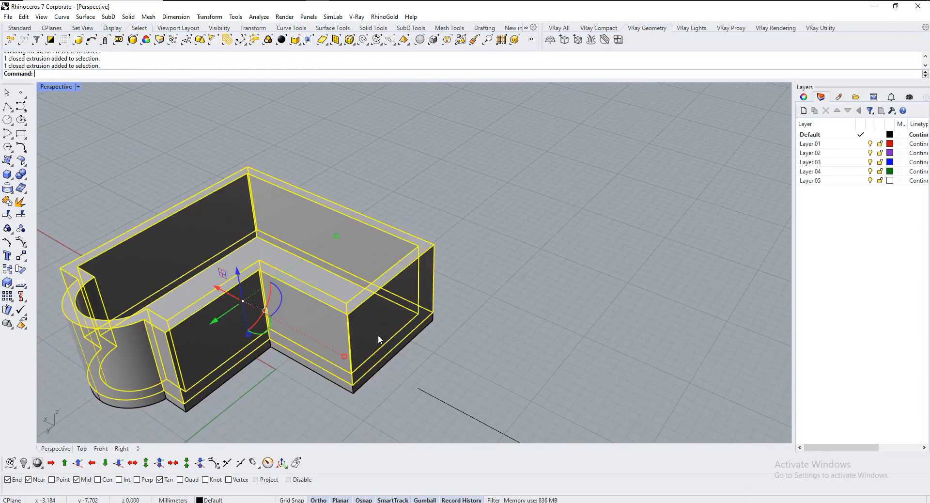
click(466, 345)
scroll(397, 347, down, 7)
right_drag(392, 348, 368, 260)
scroll(314, 251, up, 7)
right_drag(314, 251, 250, 350)
scroll(310, 320, down, 5)
right_drag(511, 281, 614, 259)
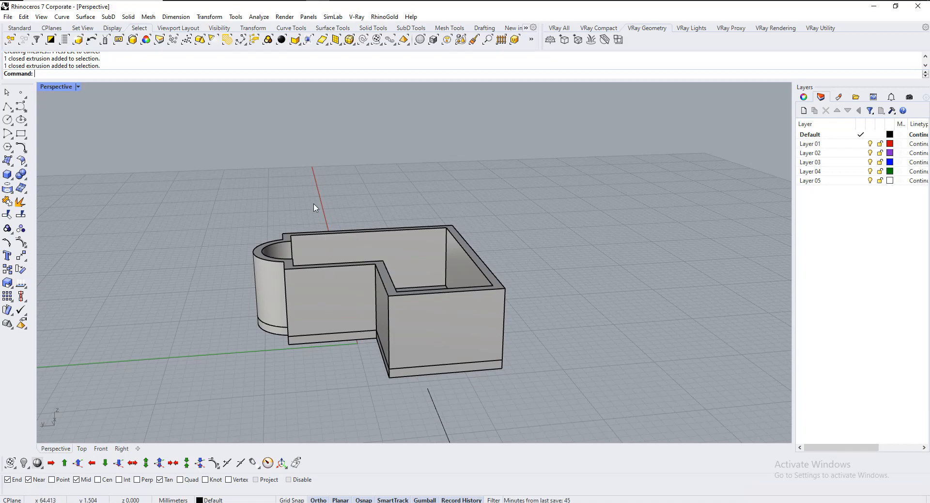
right_drag(351, 345, 351, 300)
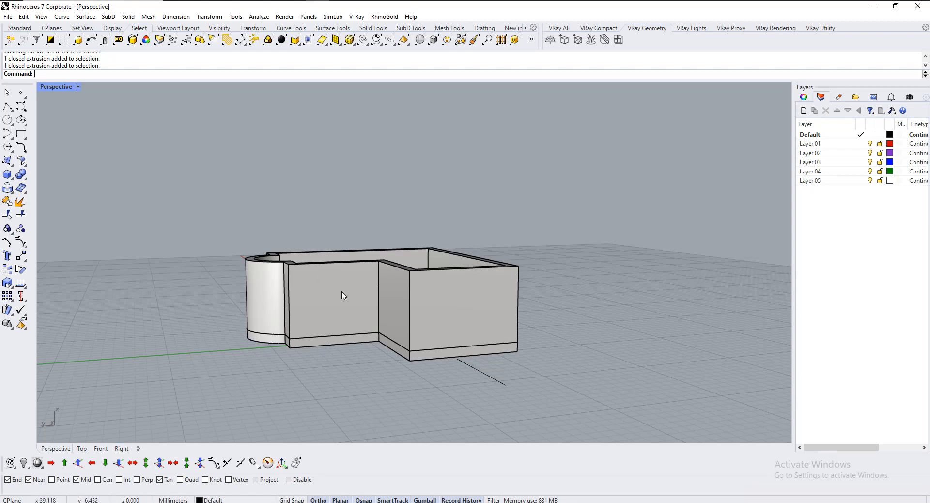
scroll(344, 350, up, 3)
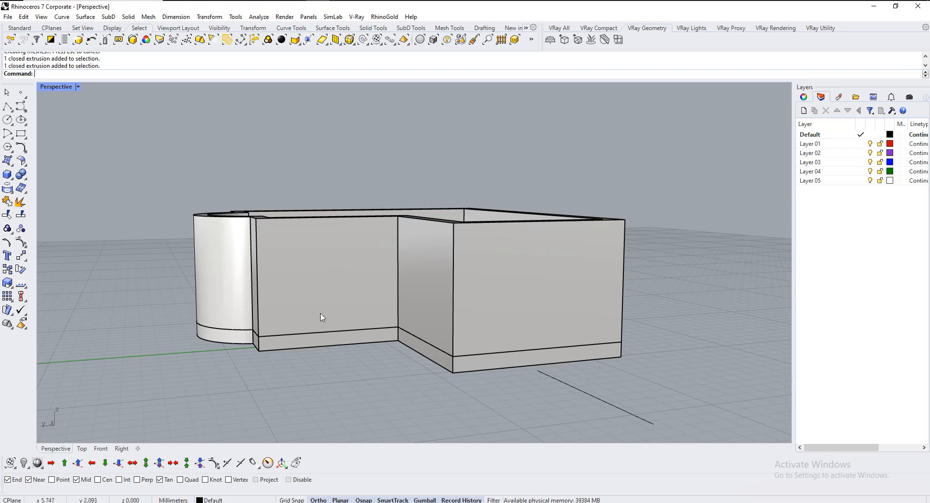
right_drag(296, 245, 315, 276)
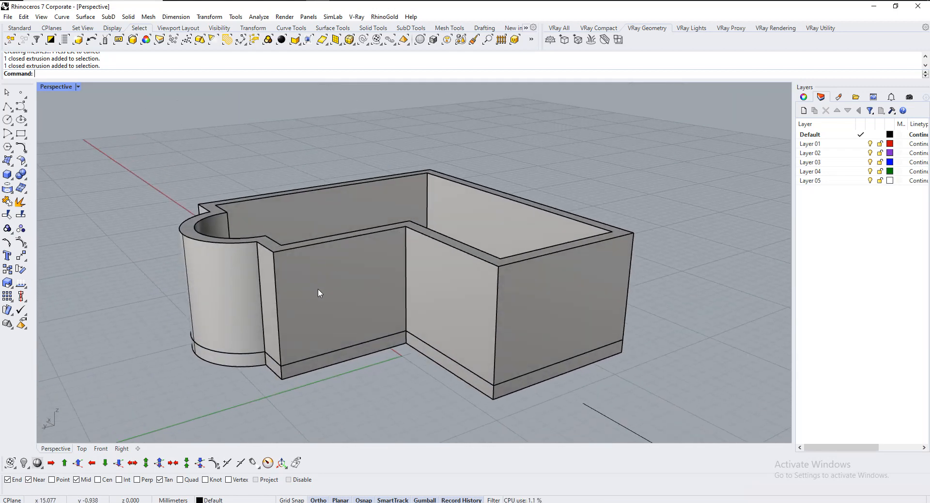
Draw a circle of diameter 5 mm centred on the midpoint of the lower edge of the recessed wall face beside the rounded part
click(7, 120)
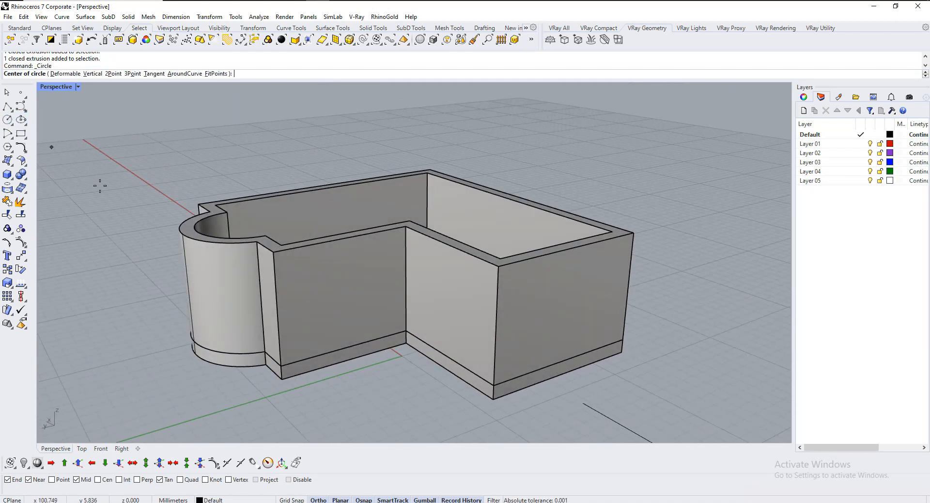
click(347, 347)
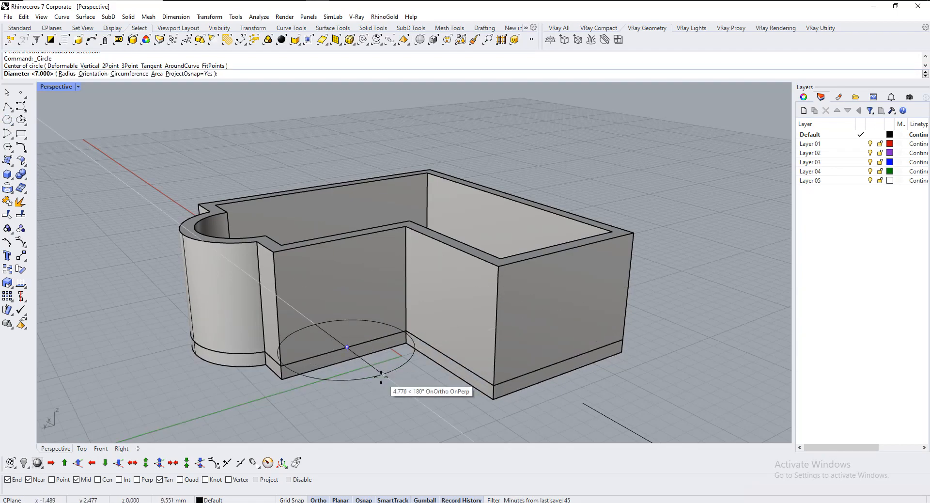
text(7)
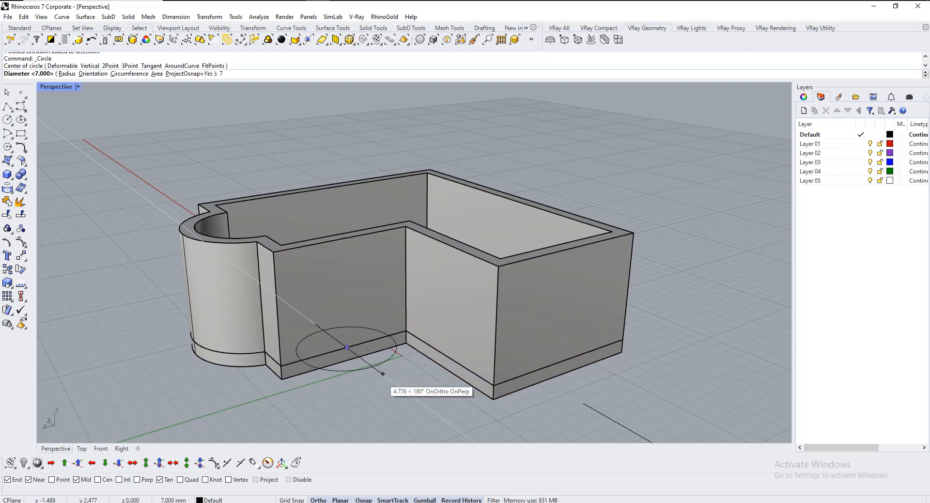
key(BackSpace)
text(5)
key(Return)
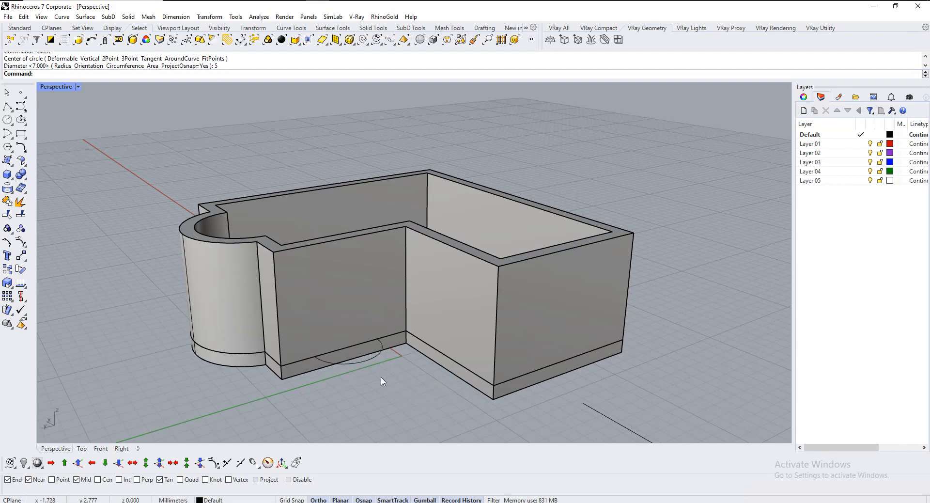
Rotate the 5 mm circle by 90 degrees so it stands upright, parallel to the recessed wall face
scroll(368, 390, up, 6)
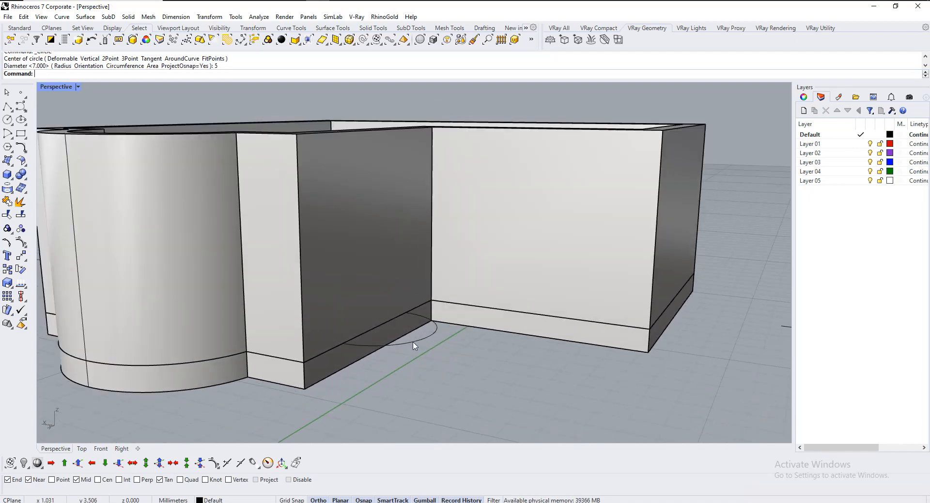
click(414, 345)
scroll(414, 359, up, 3)
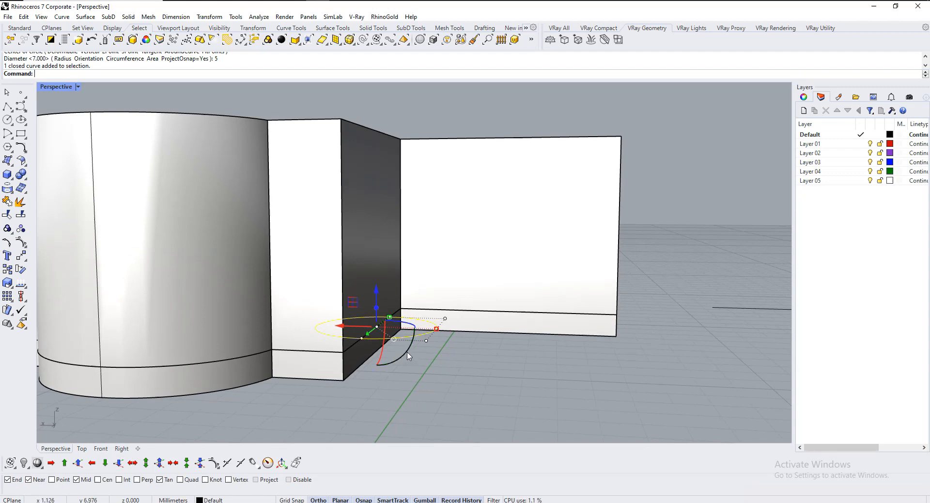
click(408, 354)
text(90)
key(Return)
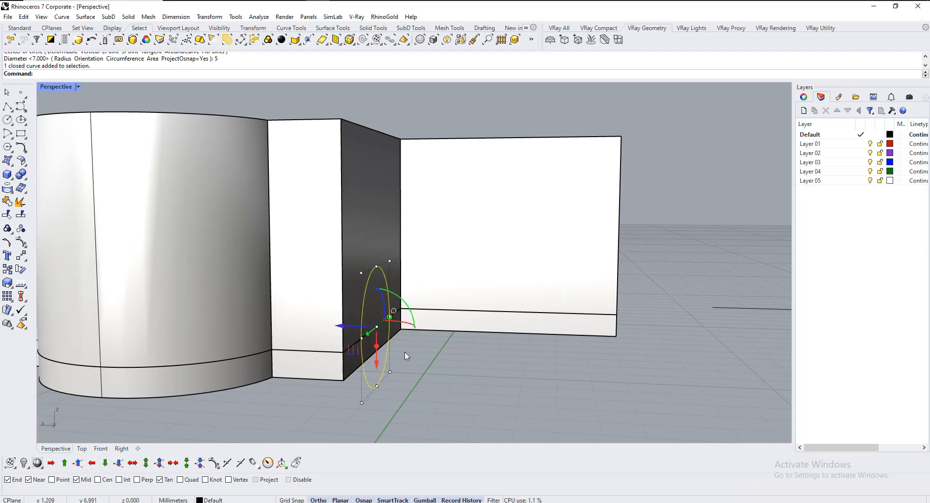
key(Escape)
right_drag(533, 388, 357, 383)
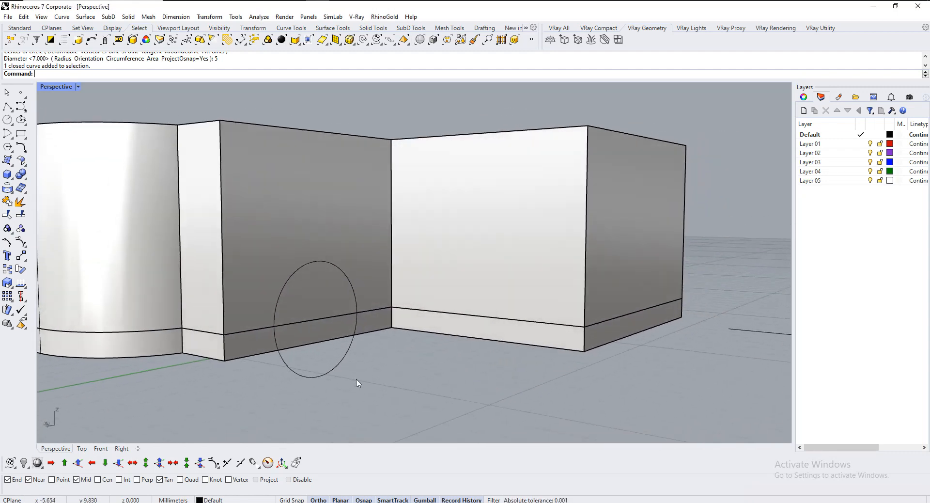
click(323, 379)
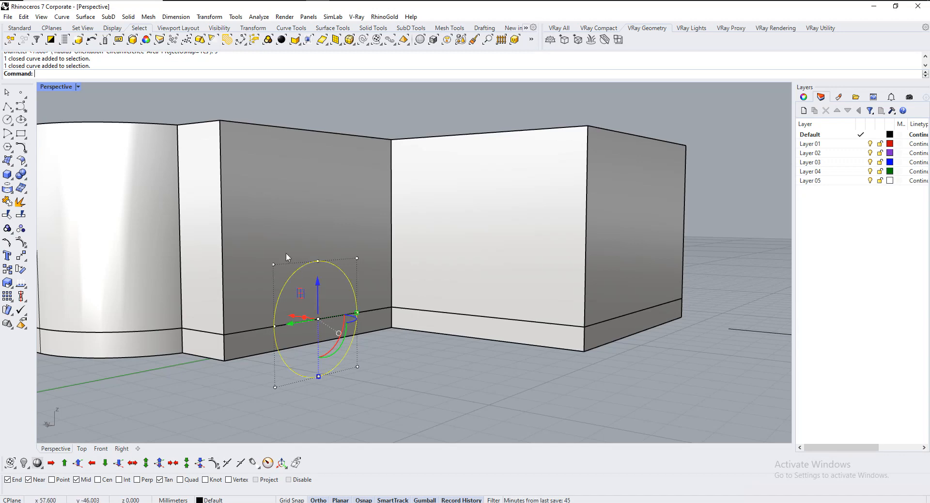
key(Escape)
Draw a helper line across the recessed wall face between the midpoints of its two vertical edges
click(7, 106)
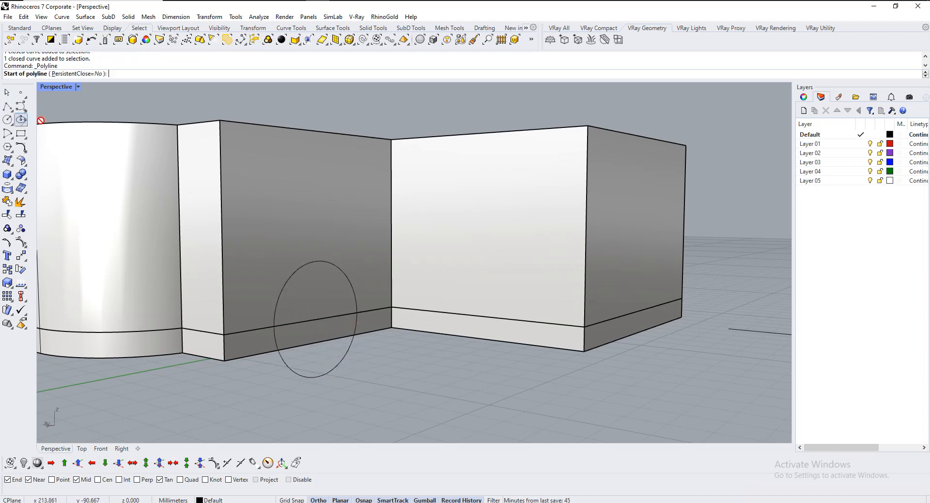
click(221, 228)
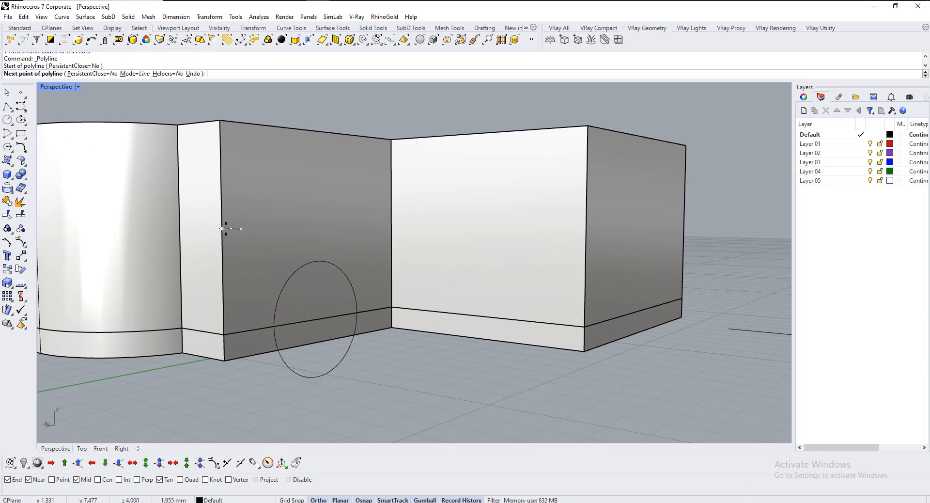
click(392, 224)
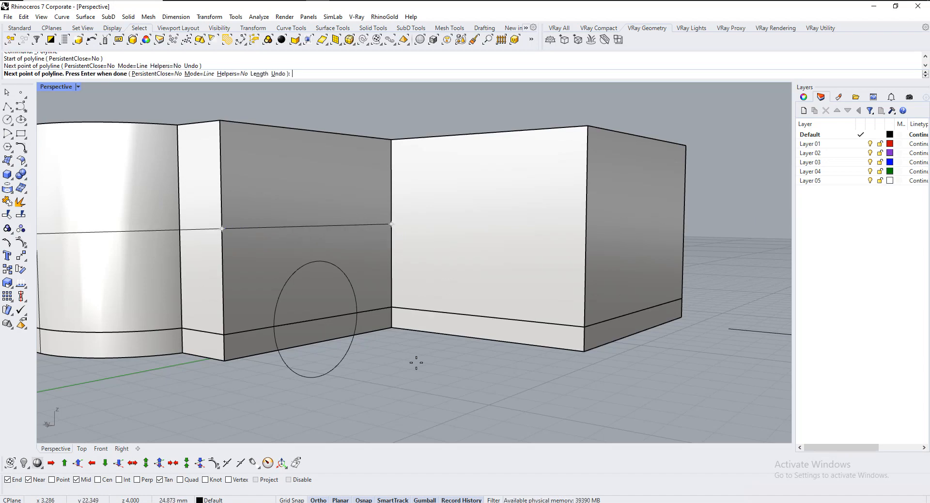
right_click(415, 361)
right_drag(415, 361, 390, 339)
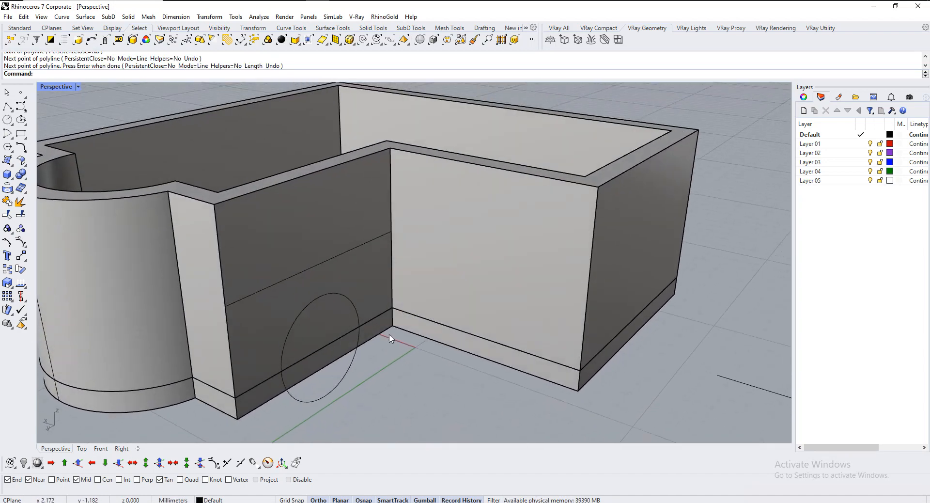
Move the circle from its centre to the midpoint of the helper line, using the Cen object snap for the base point
click(345, 376)
right_drag(345, 376, 327, 347)
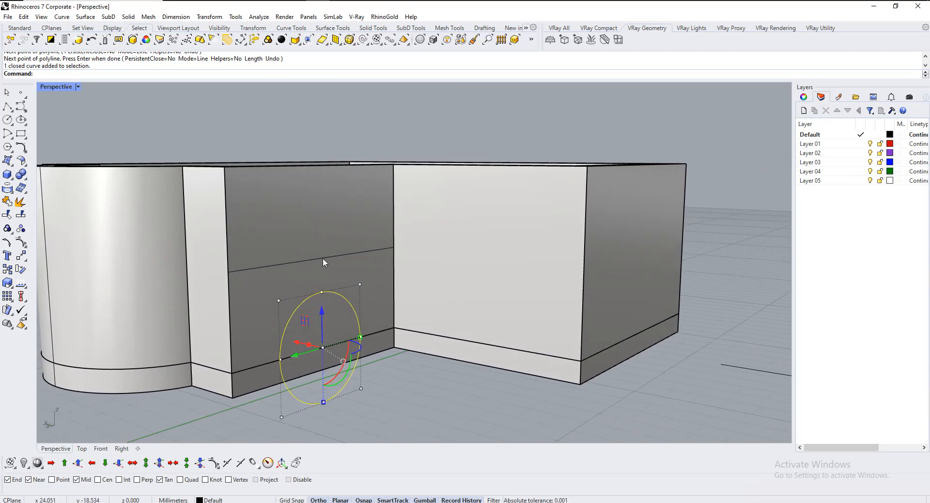
click(26, 261)
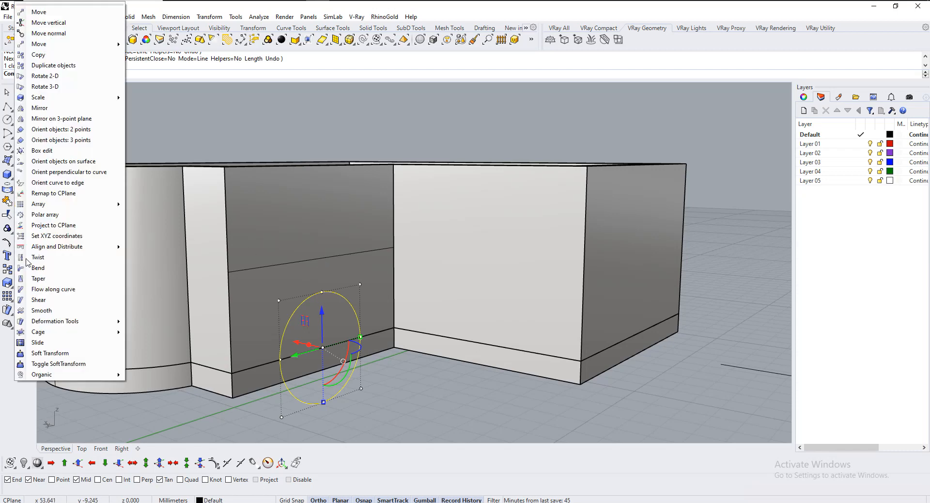
click(40, 14)
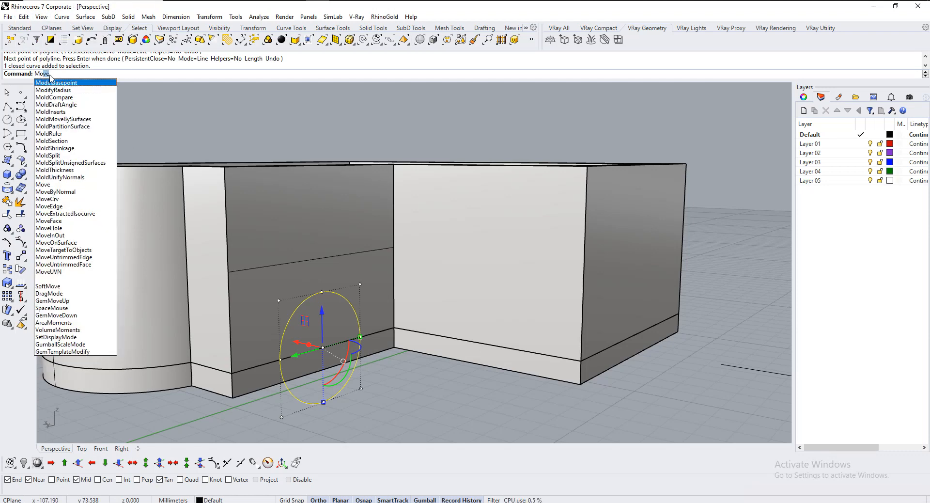
key(Return)
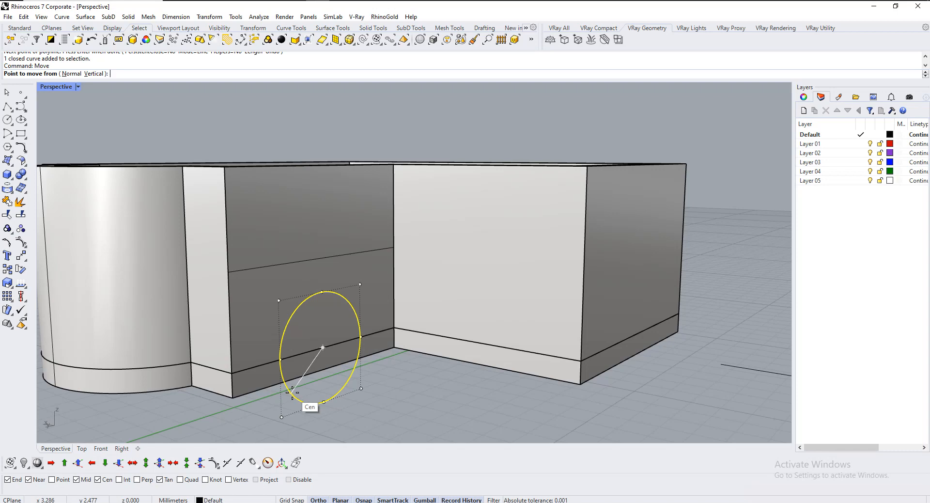
click(291, 392)
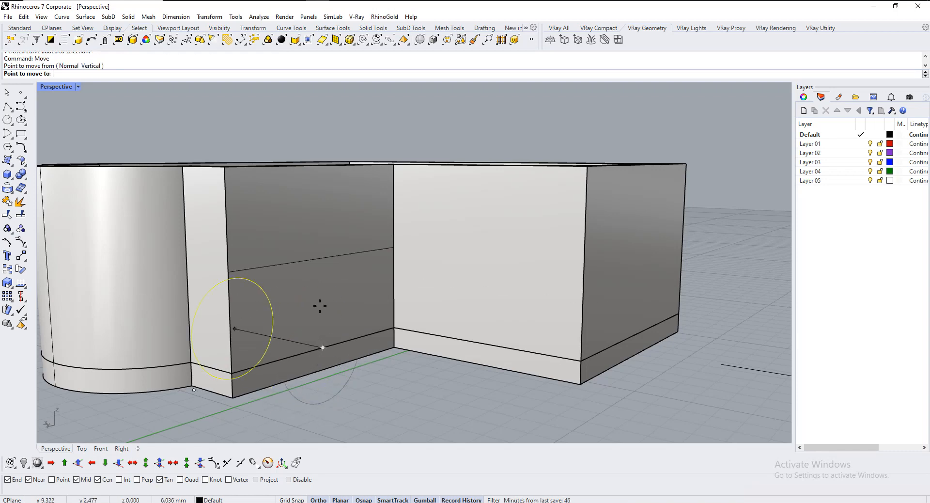
click(320, 258)
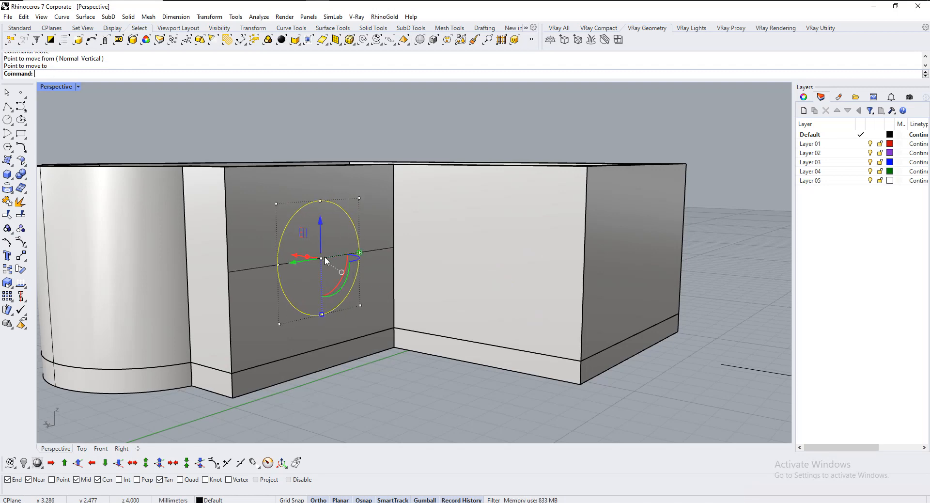
Extrude the circle as a solid about 21 mm to both sides, so the cylinder passes through both opposite walls
scroll(450, 428, down, 5)
right_drag(474, 266, 458, 323)
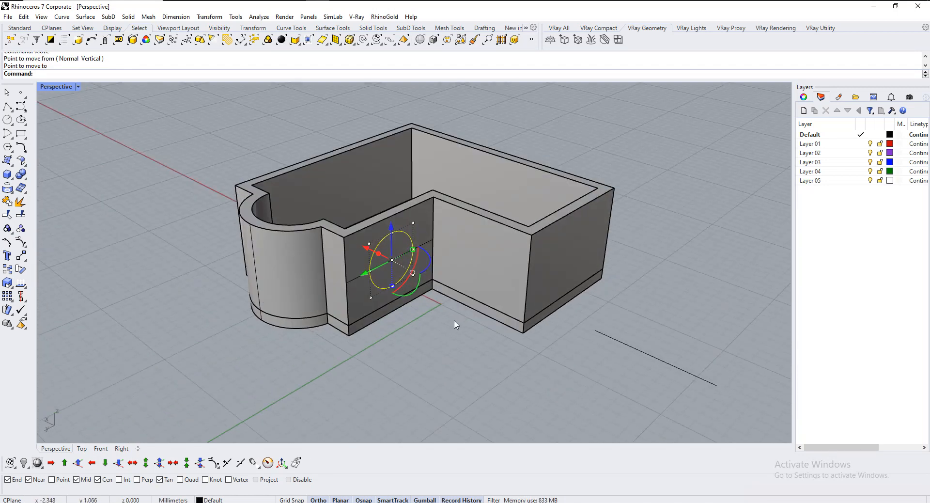
text(udeCrv)
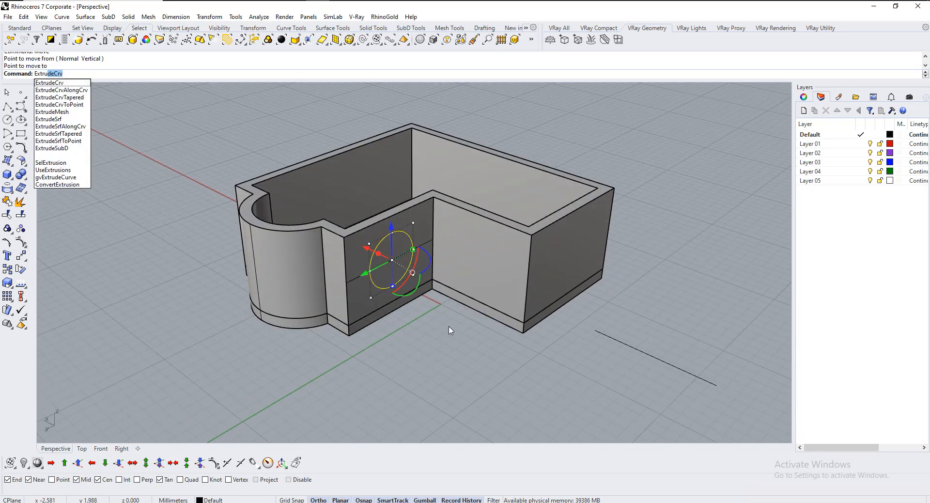
key(Return)
right_drag(450, 330, 453, 379)
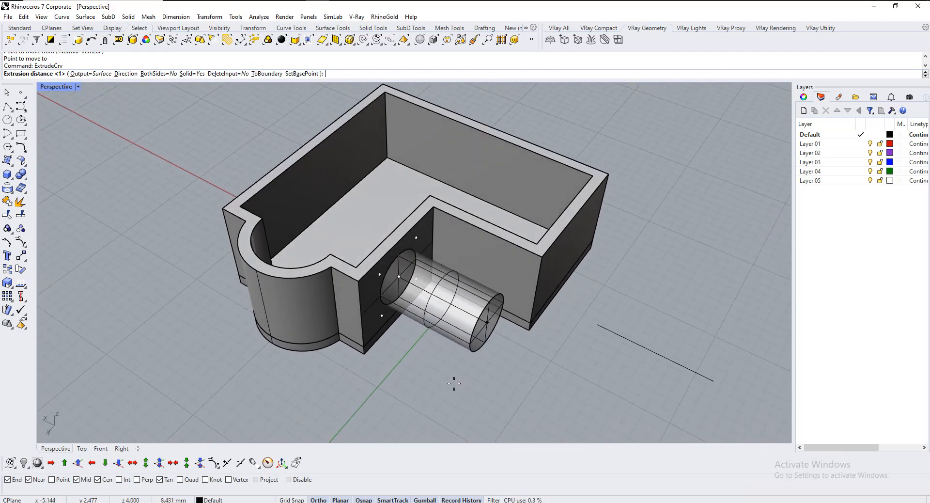
click(158, 74)
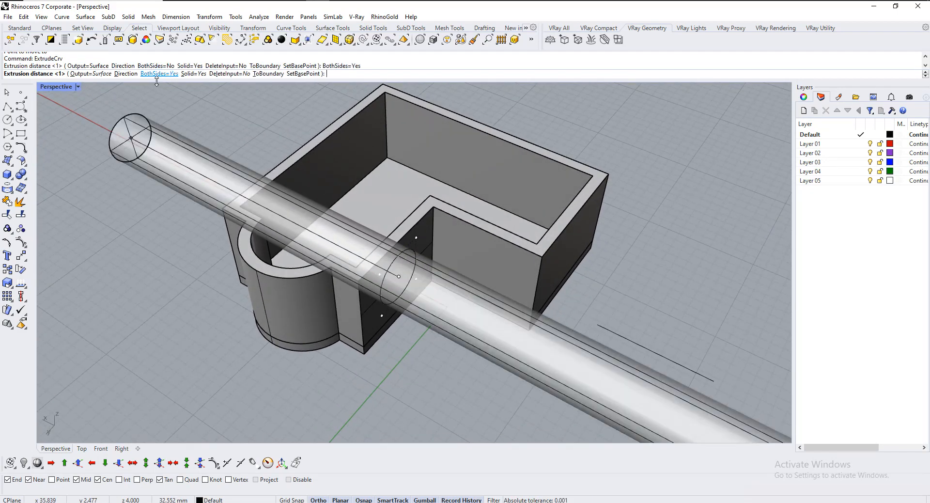
click(232, 151)
click(164, 285)
right_drag(345, 346, 334, 311)
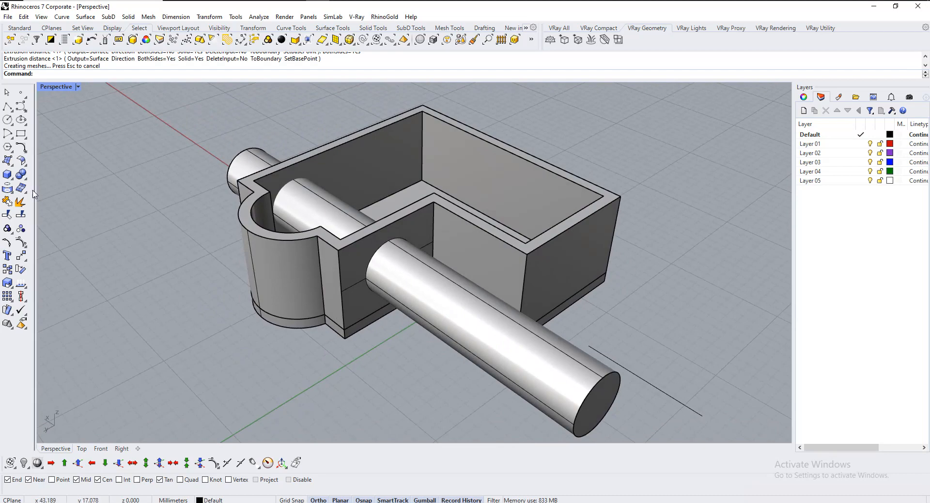
Subtract the cylinder from the walled solid with a Boolean difference and accept the history warning
click(22, 175)
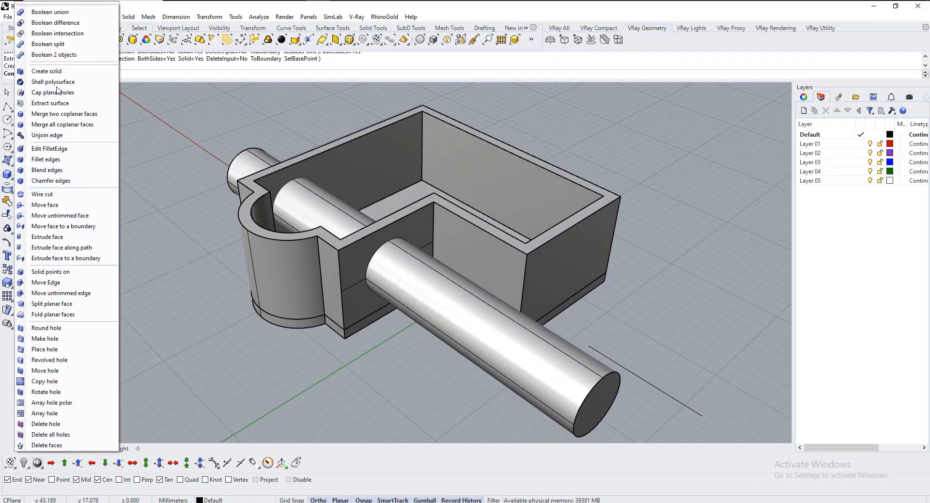
click(70, 23)
click(283, 290)
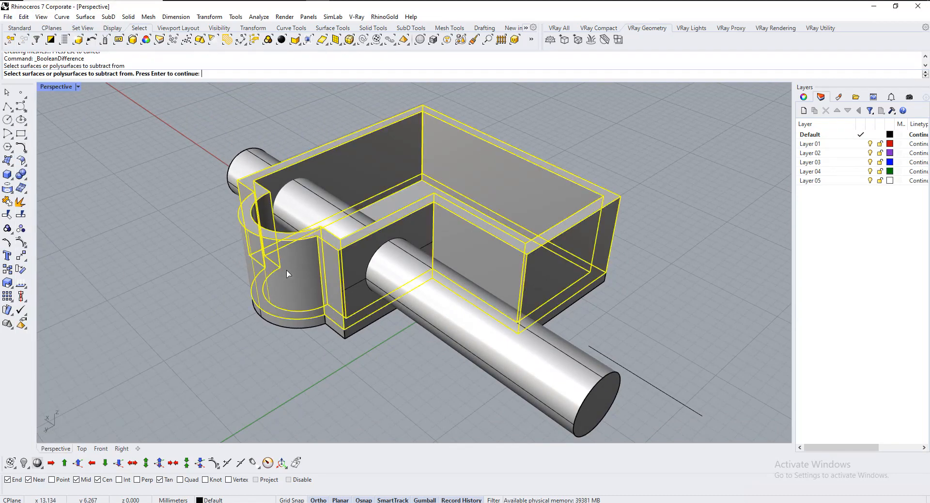
key(Return)
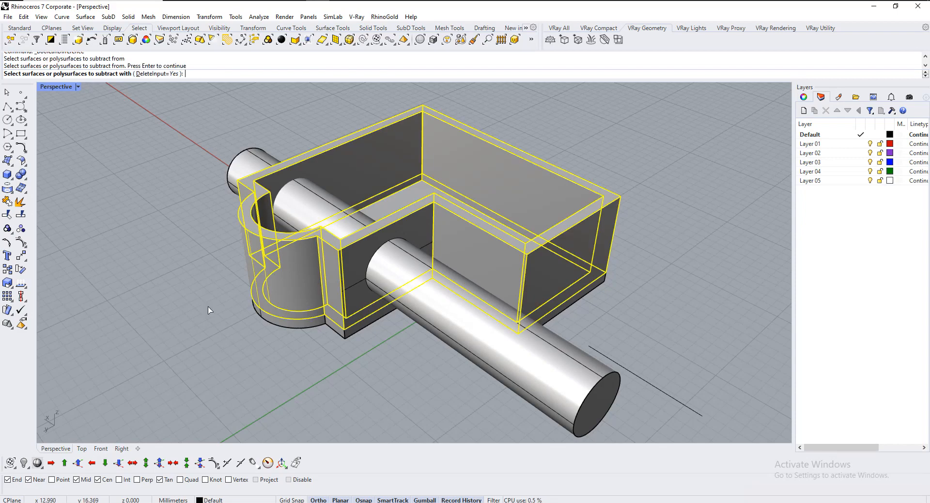
click(307, 212)
key(Return)
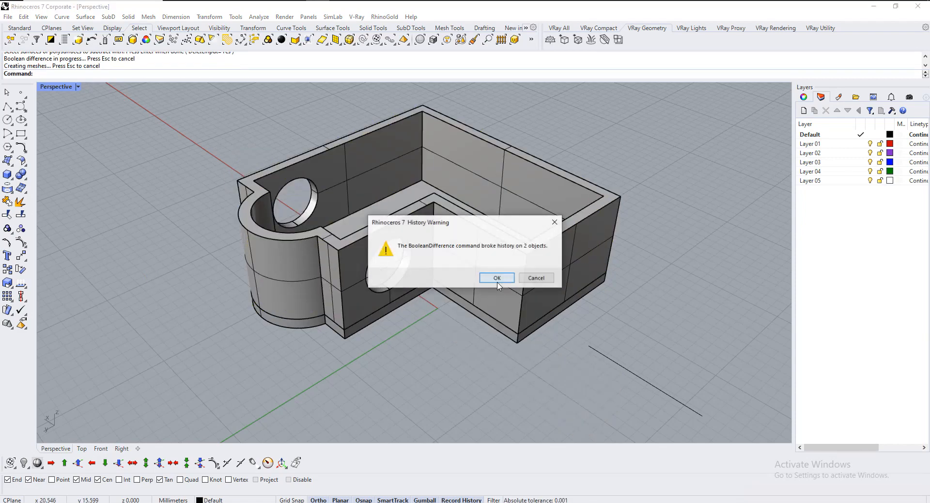
click(511, 281)
Examine the round openings in the two opposite walls from several angles and distances
right_drag(626, 328, 479, 334)
scroll(341, 329, down, 8)
right_drag(390, 388, 417, 365)
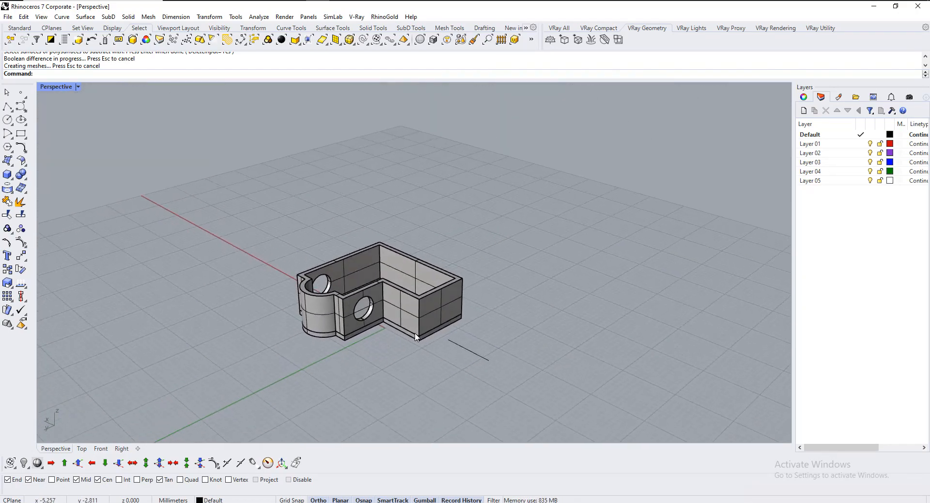
scroll(438, 335, up, 6)
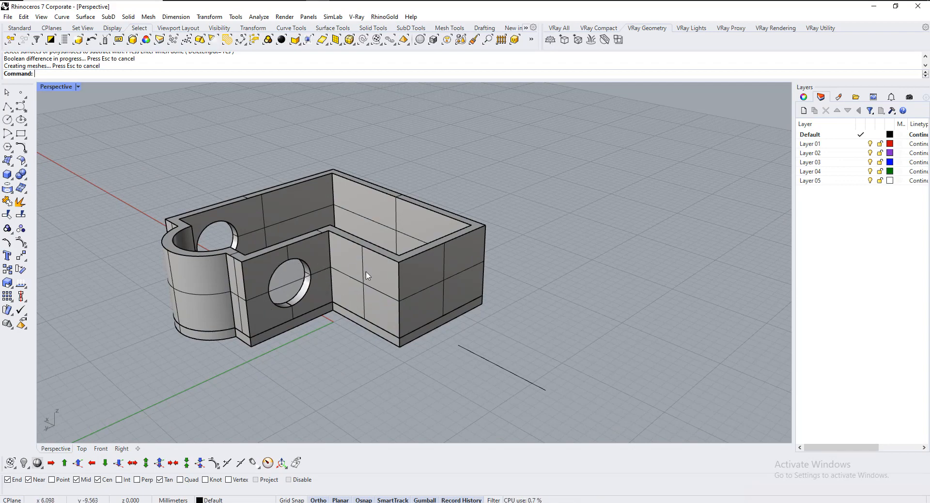
mouse_move(520, 250)
right_down()
mouse_move(516, 272)
mouse_move(528, 265)
right_up()
scroll(527, 266, down, 4)
scroll(480, 288, up, 4)
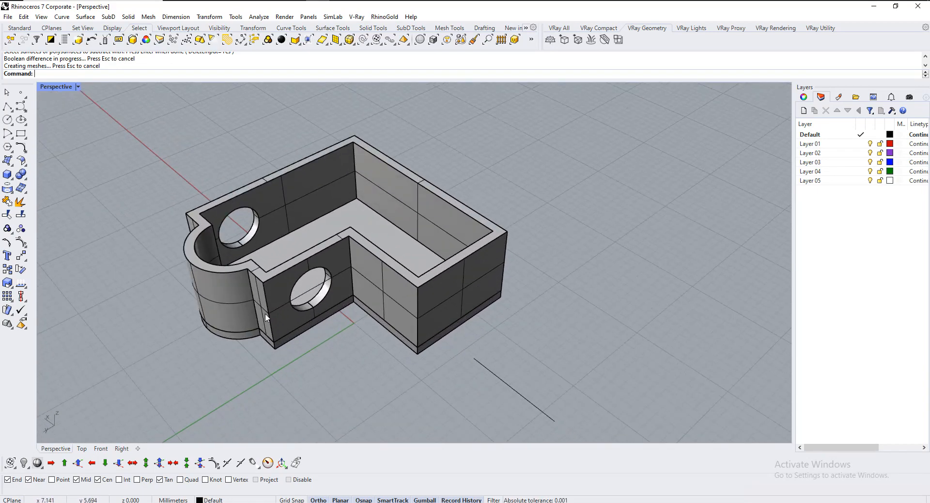
Join the base and the walled solid with a Boolean union, accept the history warning and clear the selection
click(386, 231)
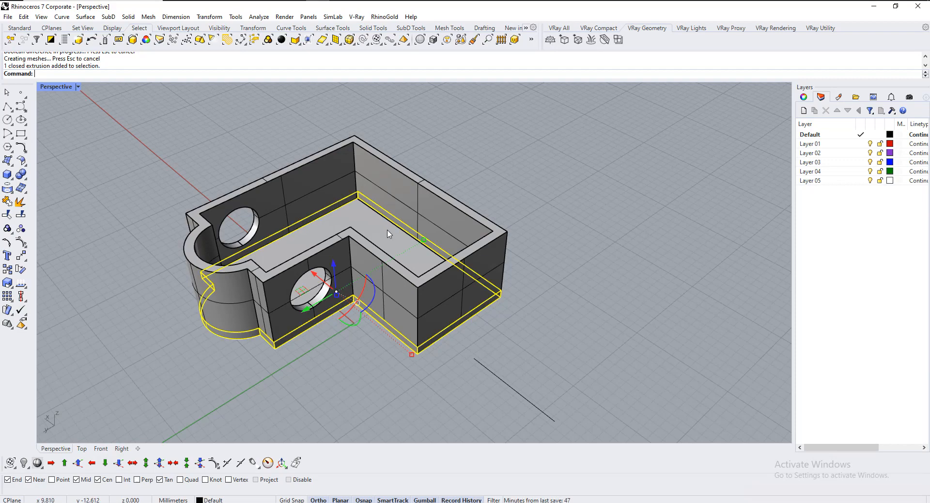
shift+click(427, 297)
right_drag(504, 347, 505, 326)
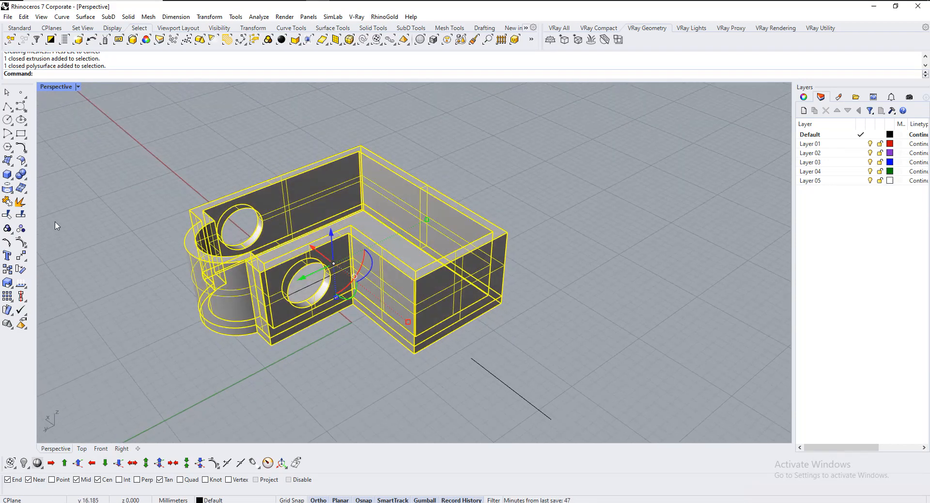
click(27, 188)
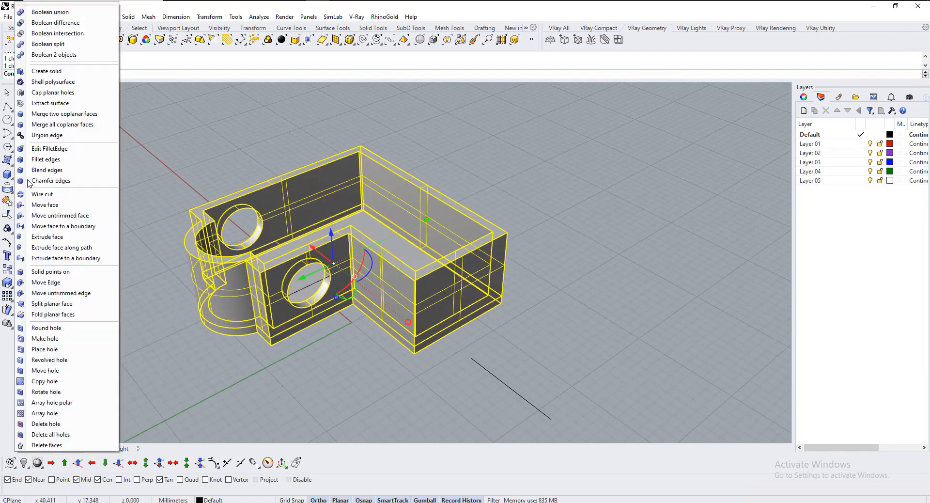
click(66, 14)
click(481, 281)
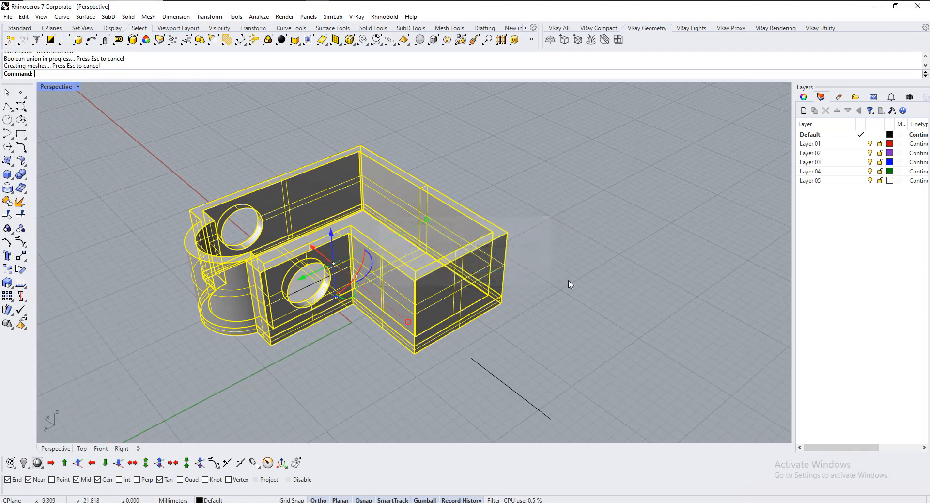
click(569, 284)
Select the closed outline curve at the foot of the solid and move it along the Y axis to free space beside the model
right_drag(569, 284, 338, 288)
scroll(347, 334, down, 5)
click(342, 280)
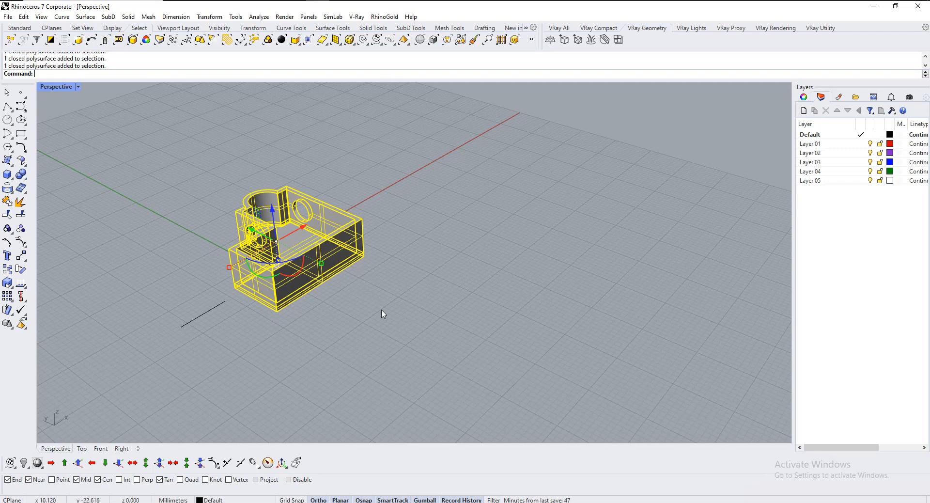
right_drag(382, 311, 339, 290)
scroll(307, 286, up, 3)
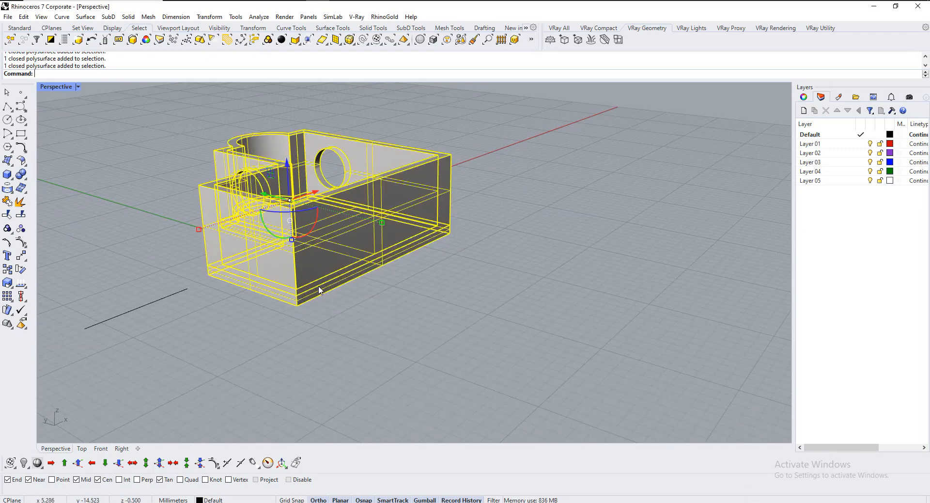
click(333, 294)
click(355, 313)
scroll(257, 254, down, 4)
right_drag(257, 254, 269, 324)
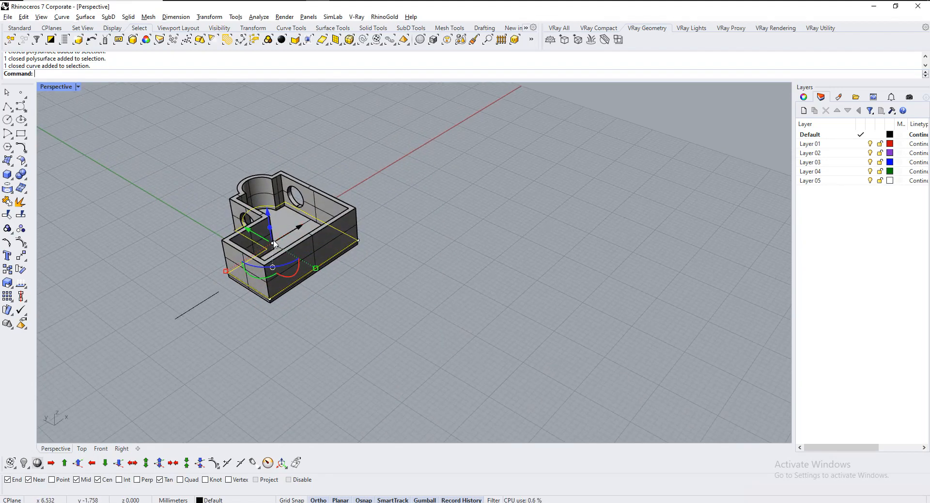
drag(248, 229, 356, 315)
right_drag(519, 404, 537, 354)
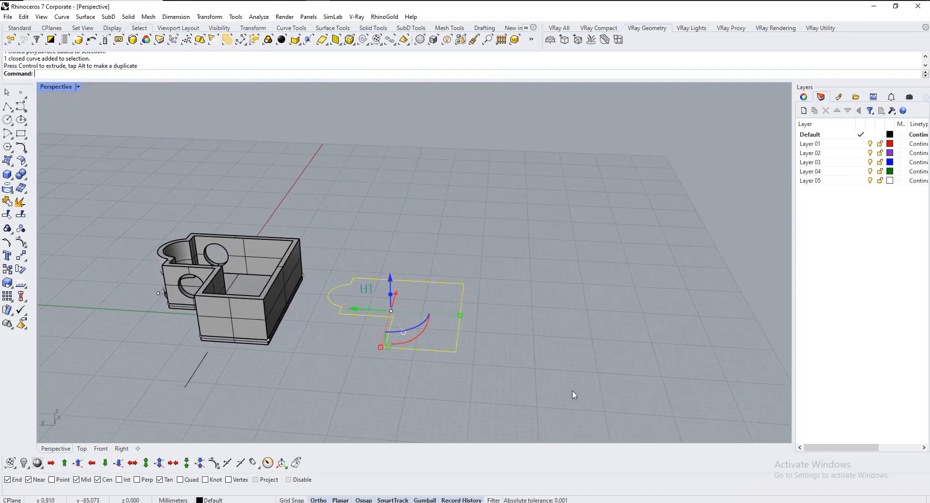
Extrude the moved outline as a one-sided solid, snapping its height to the upper corner of the walled solid
click(494, 339)
click(454, 351)
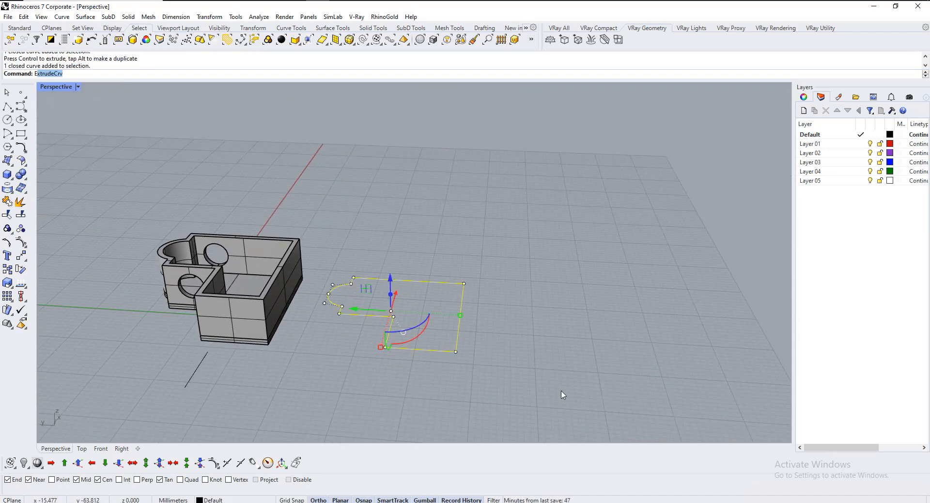
text(Extru)
key(Return)
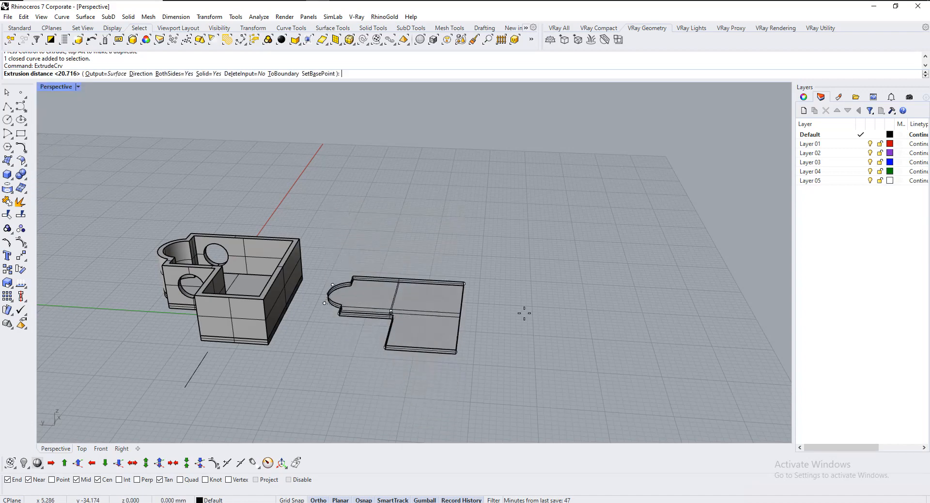
click(180, 73)
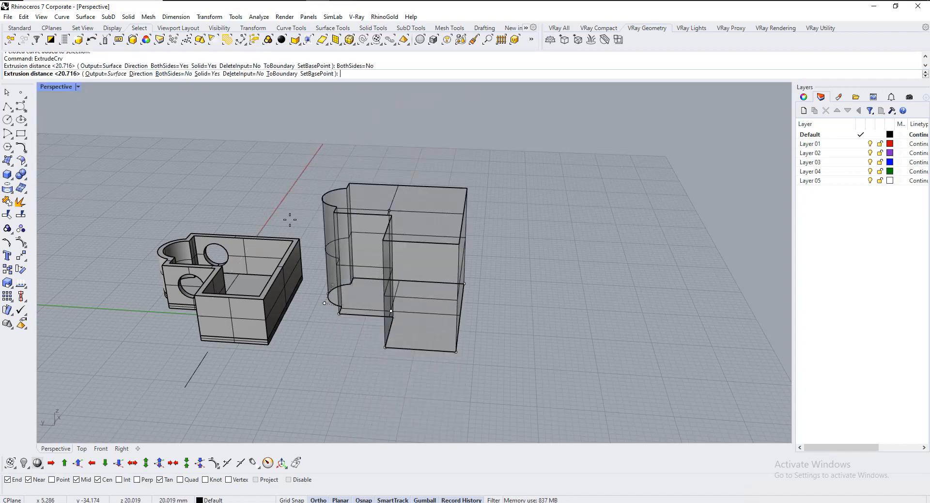
click(300, 238)
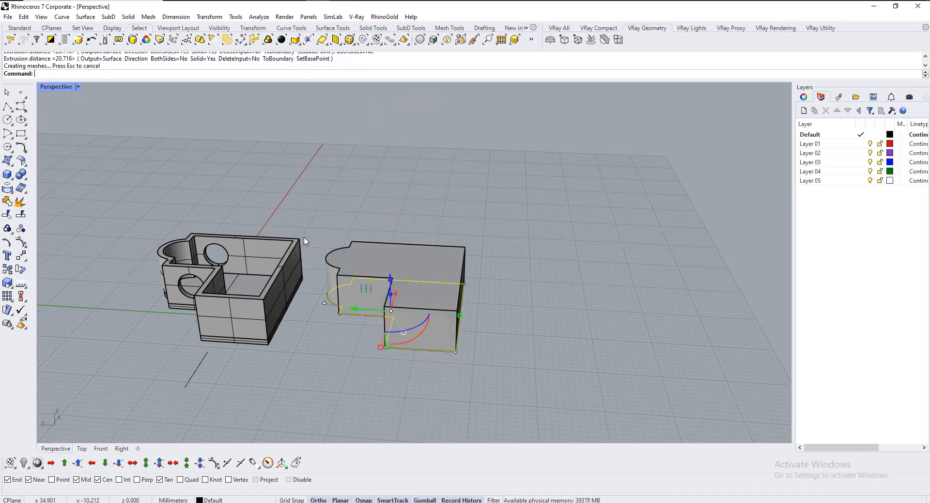
Try a Shell of the new solid with thickness 1.5 and its upper face removed, and undo it
right_drag(533, 284, 478, 313)
scroll(336, 321, up, 3)
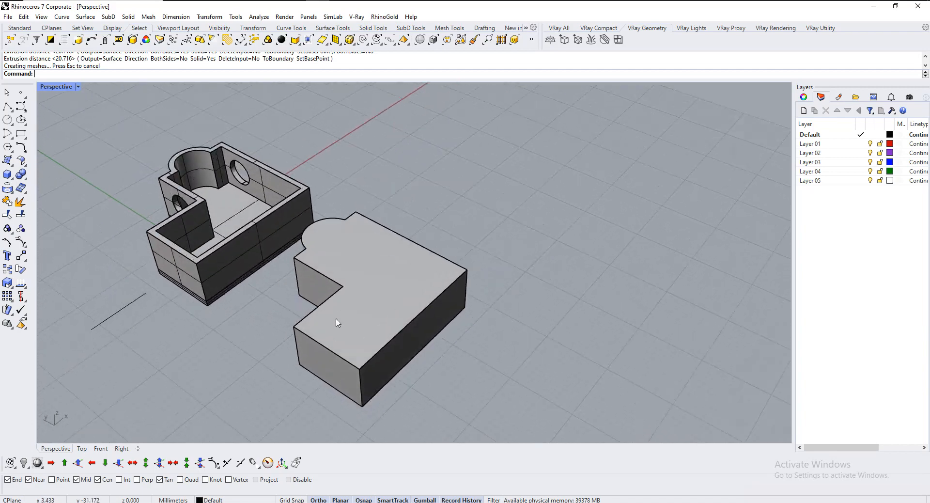
text(Shell)
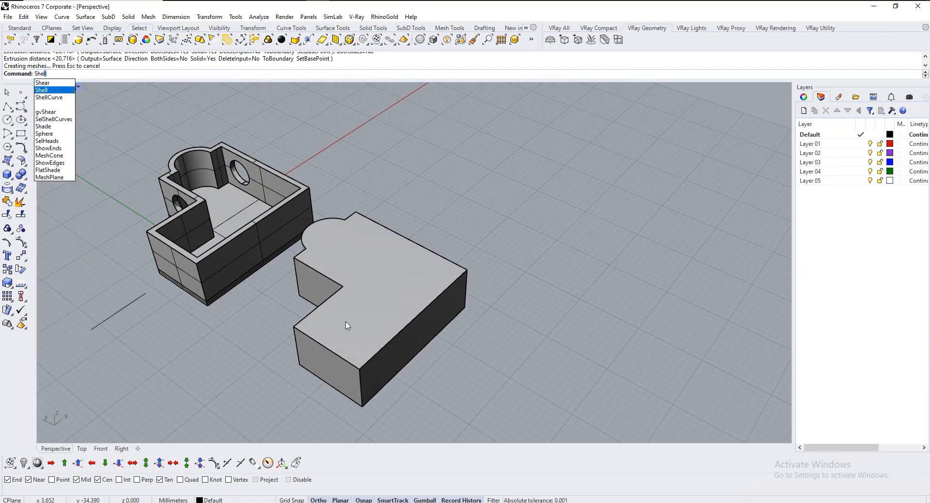
key(Return)
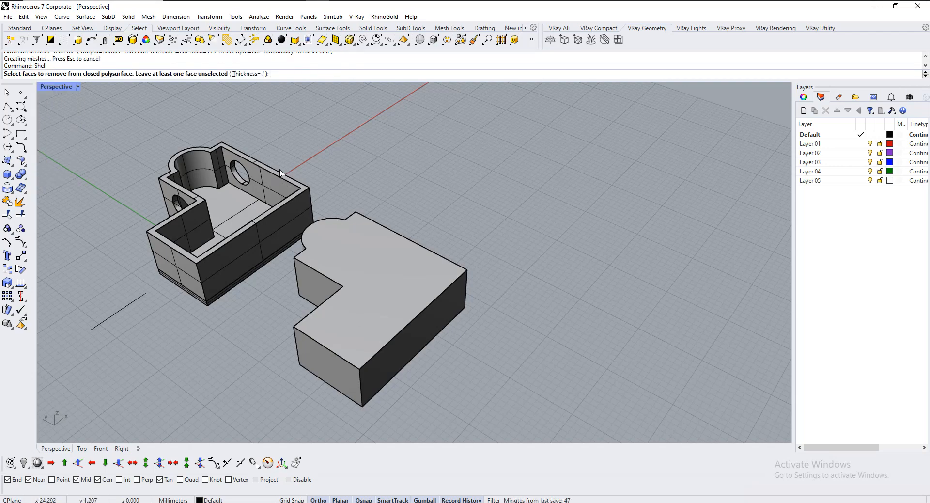
click(254, 74)
text(1.)
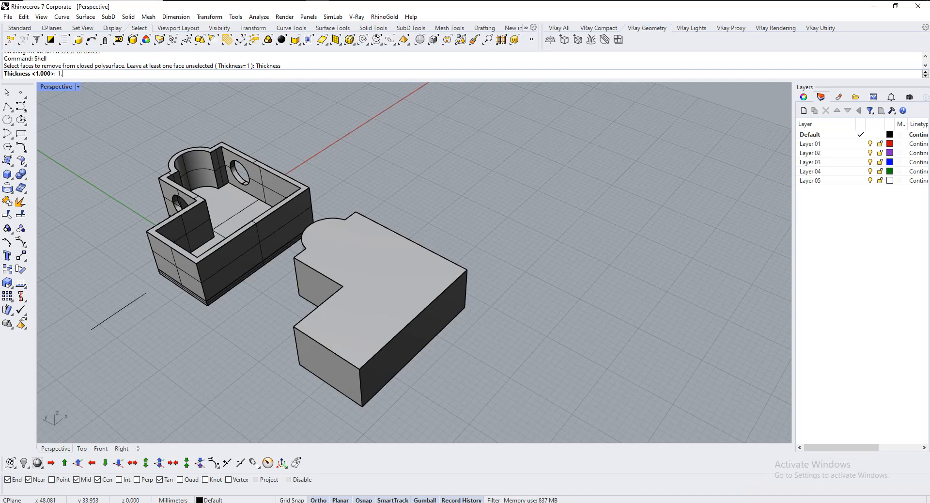
text(5)
key(Return)
click(373, 270)
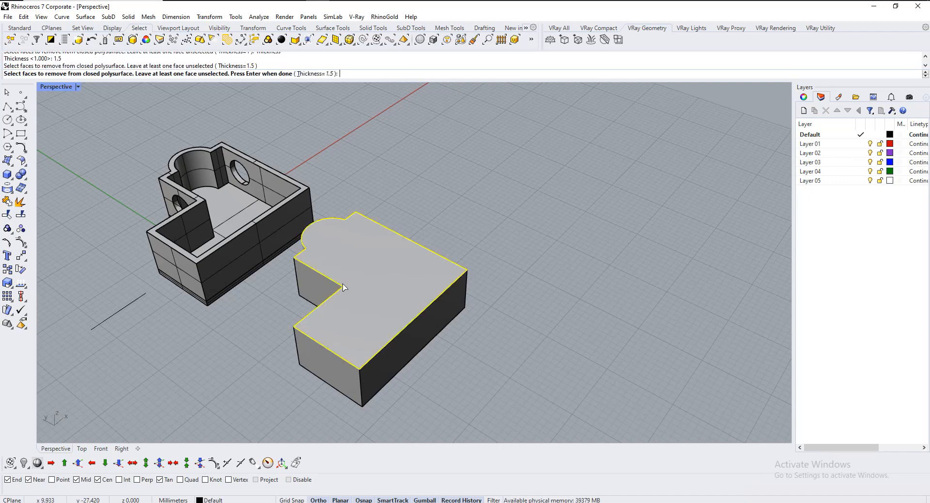
key(Return)
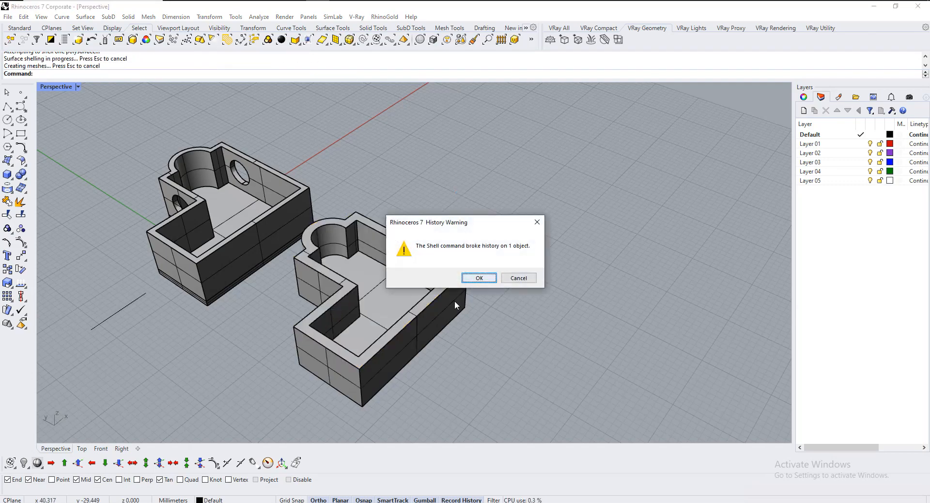
click(479, 278)
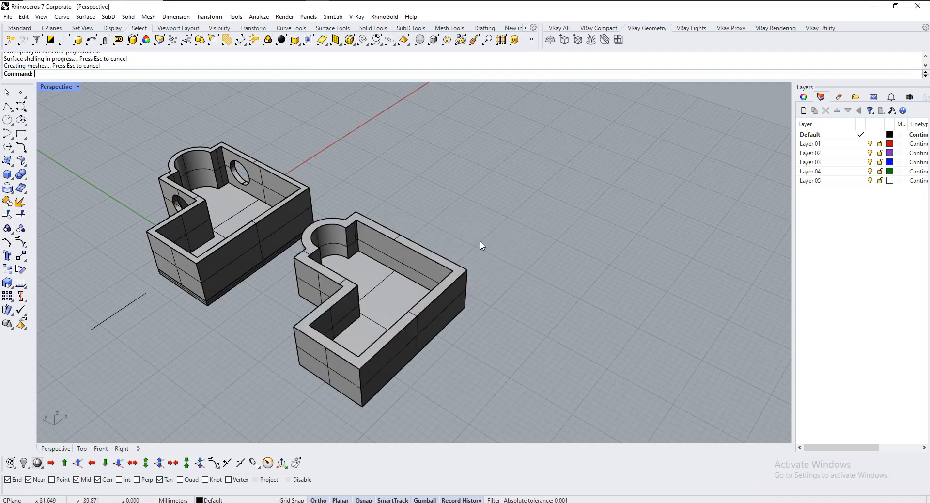
key(ctrl+z)
Shell the outline solid with thickness 1, removing its upper face
scroll(433, 304, up, 3)
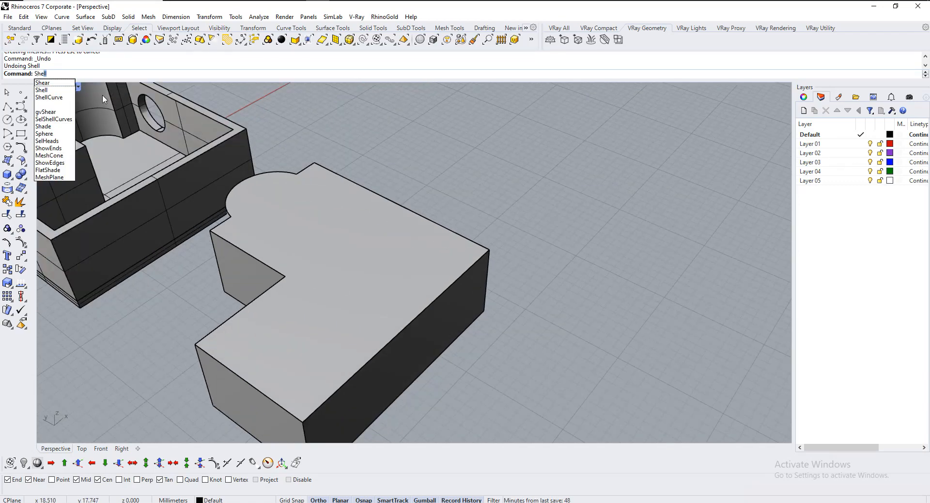
key(Return)
click(257, 73)
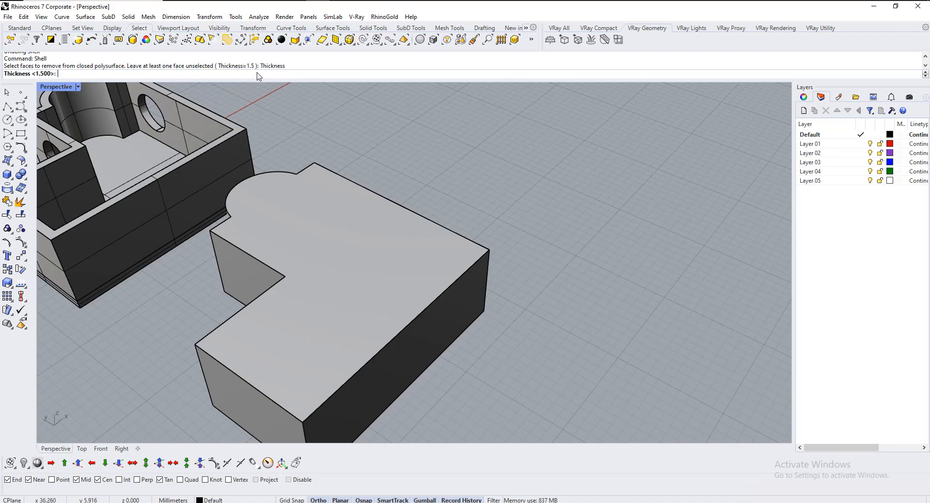
text(1)
key(Return)
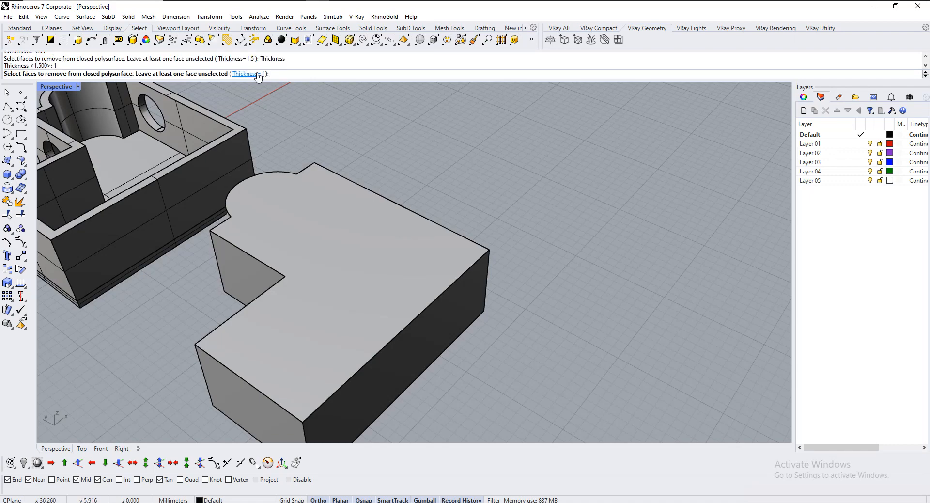
click(377, 278)
key(Return)
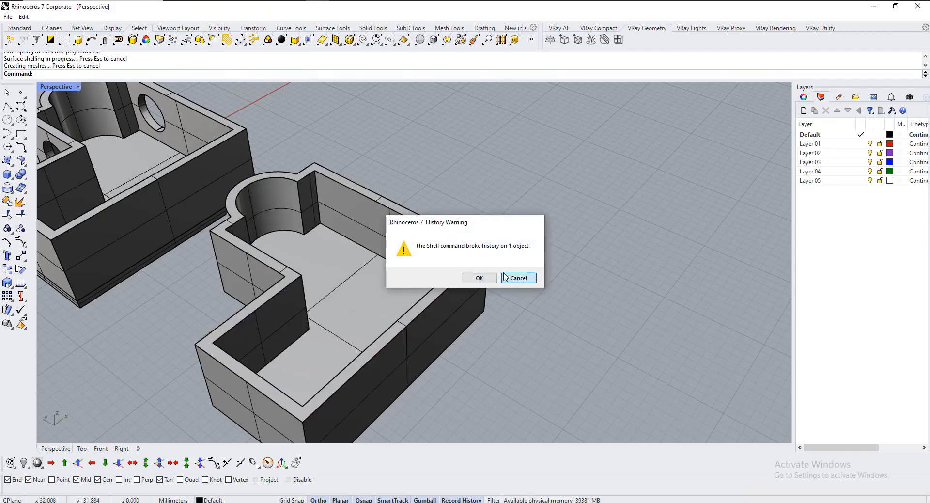
Cancel the history-breaking Shell and repeat it on the outline solid with thickness 1 and its upper face removed, accepting the broken history
click(504, 277)
key(Return)
click(395, 249)
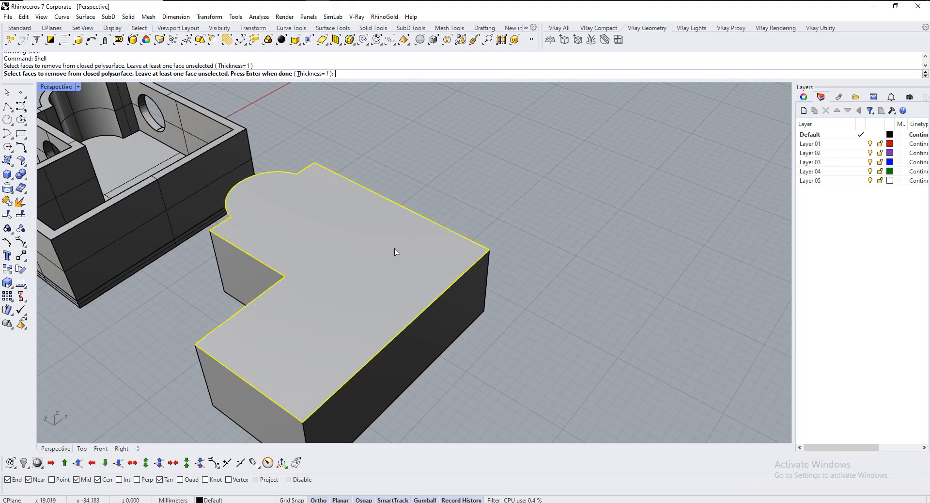
key(Return)
click(479, 277)
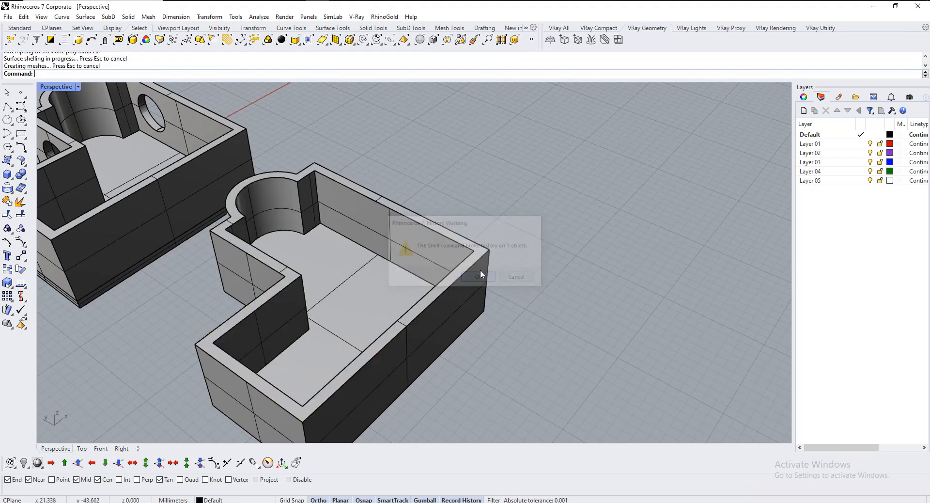
Delete the leftover open line lying on the ground in front of the solid with the round openings
scroll(399, 268, down, 5)
right_drag(362, 294, 330, 300)
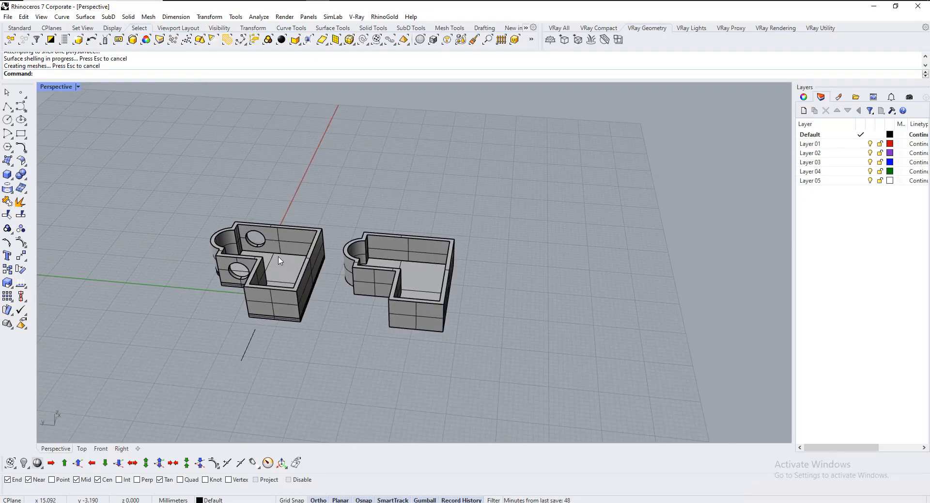
right_drag(425, 282, 379, 261)
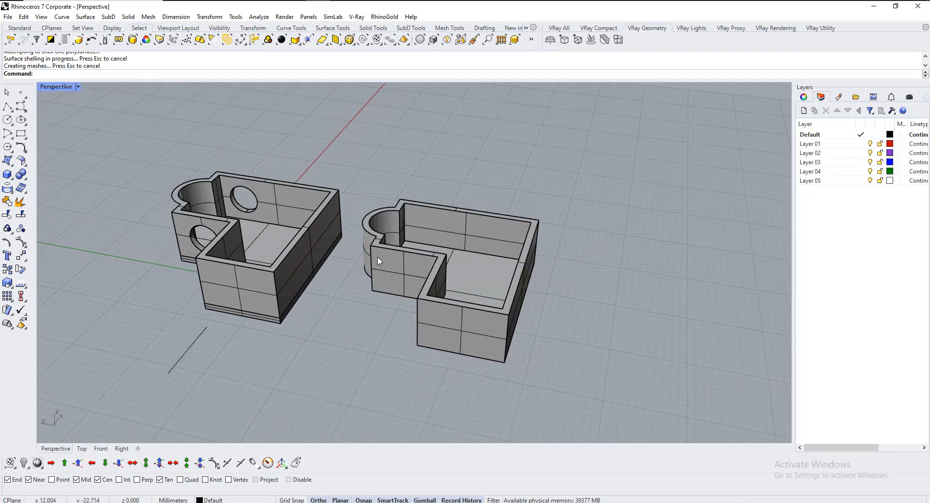
click(184, 354)
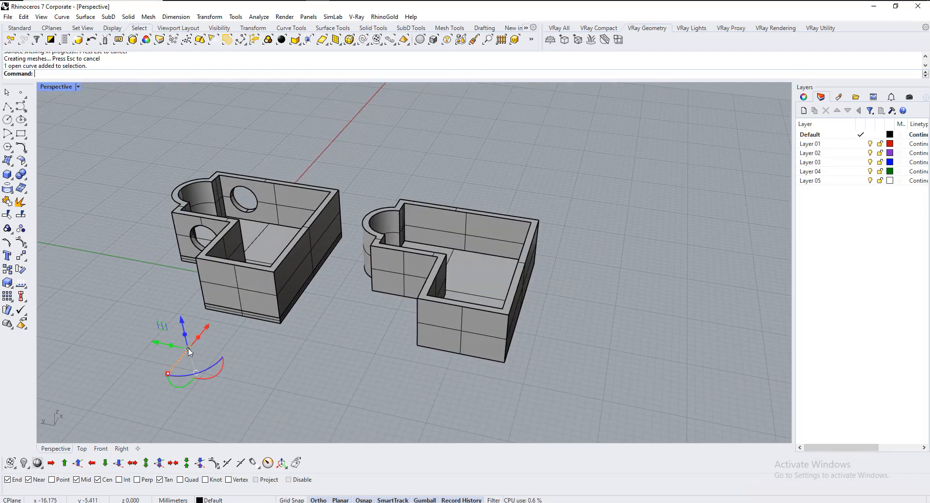
key(Delete)
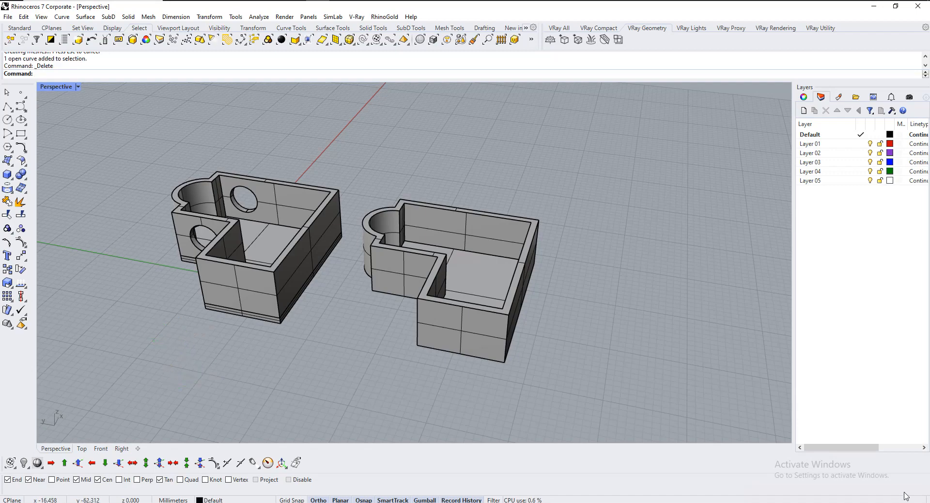